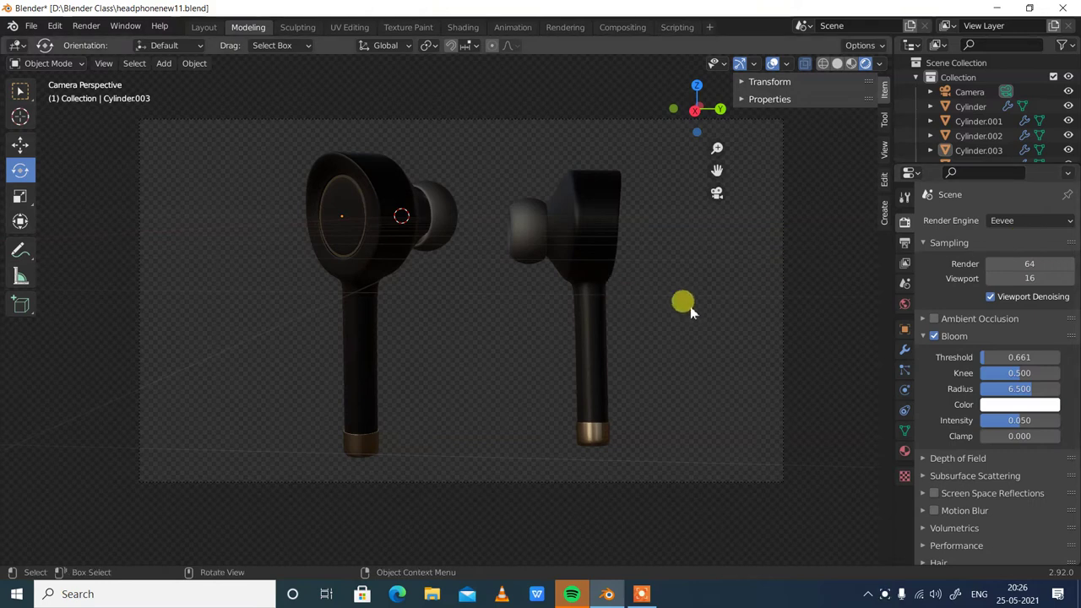
# Add an area light to the scene at the world origin
pyautogui.moveTo(617, 288); pyautogui.dragTo(308, 213, button='middle')
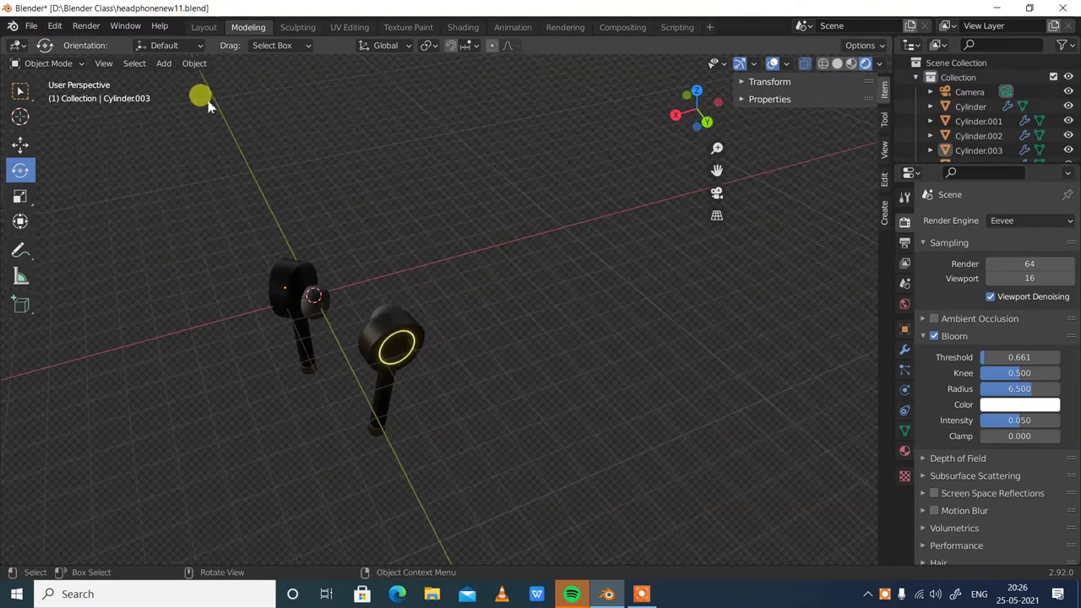
pyautogui.click(167, 64)
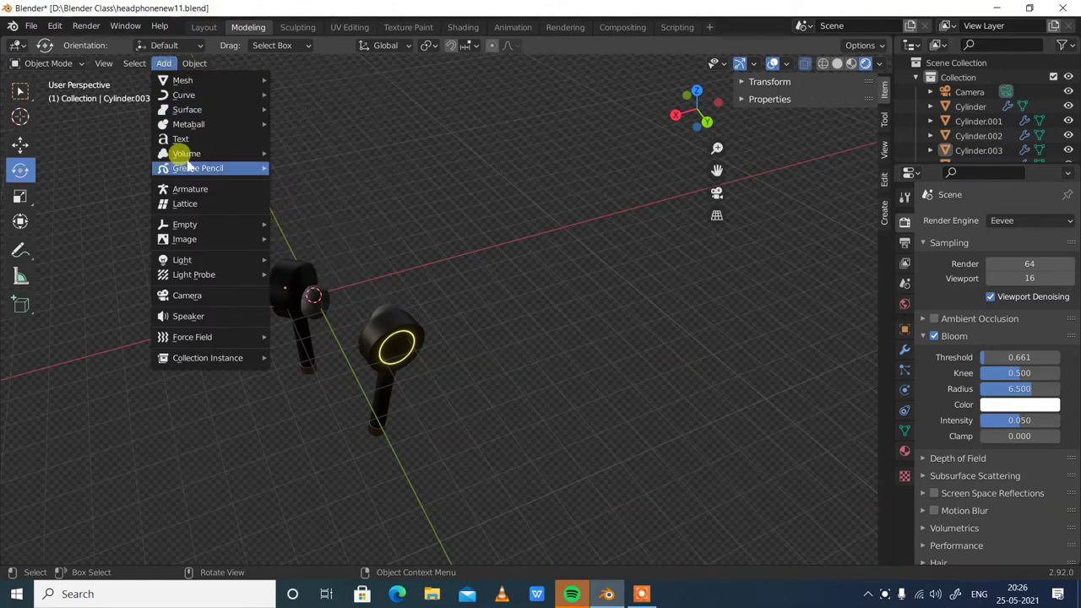
pyautogui.moveTo(172, 76)
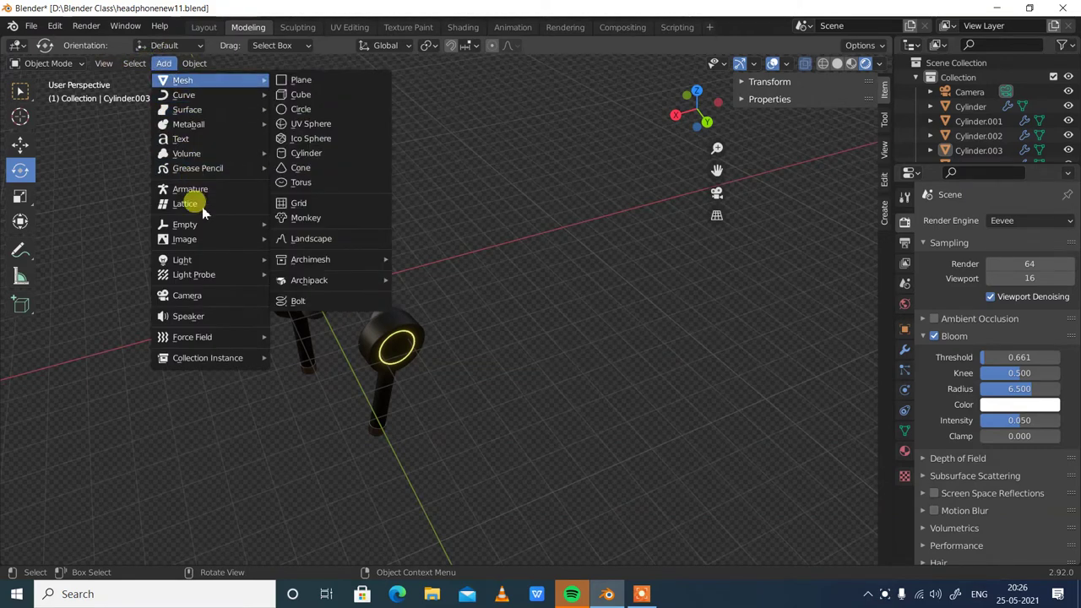
pyautogui.moveTo(201, 260)
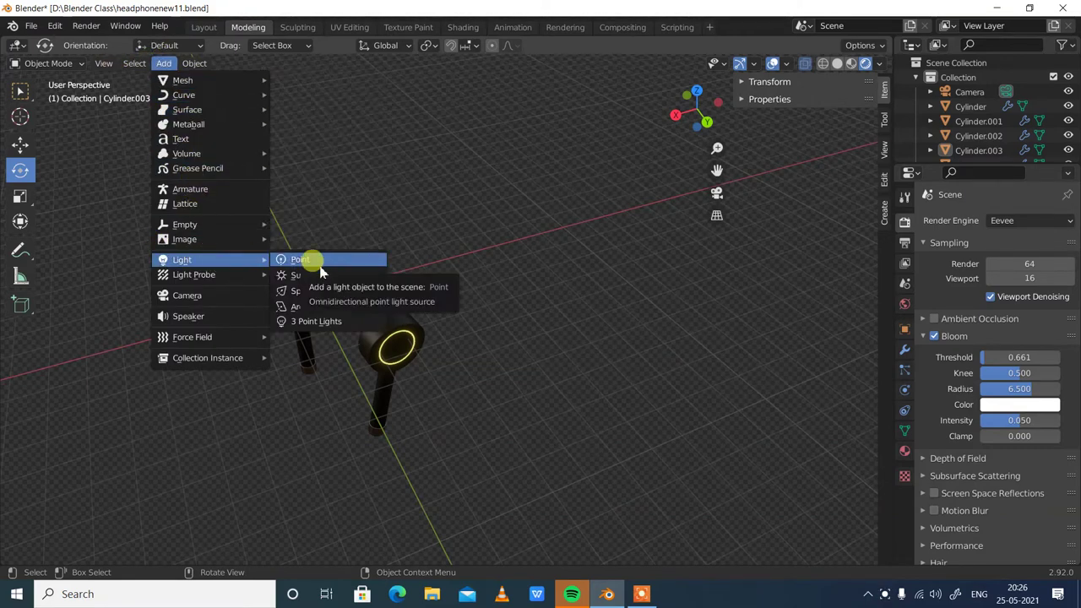
pyautogui.click(303, 306)
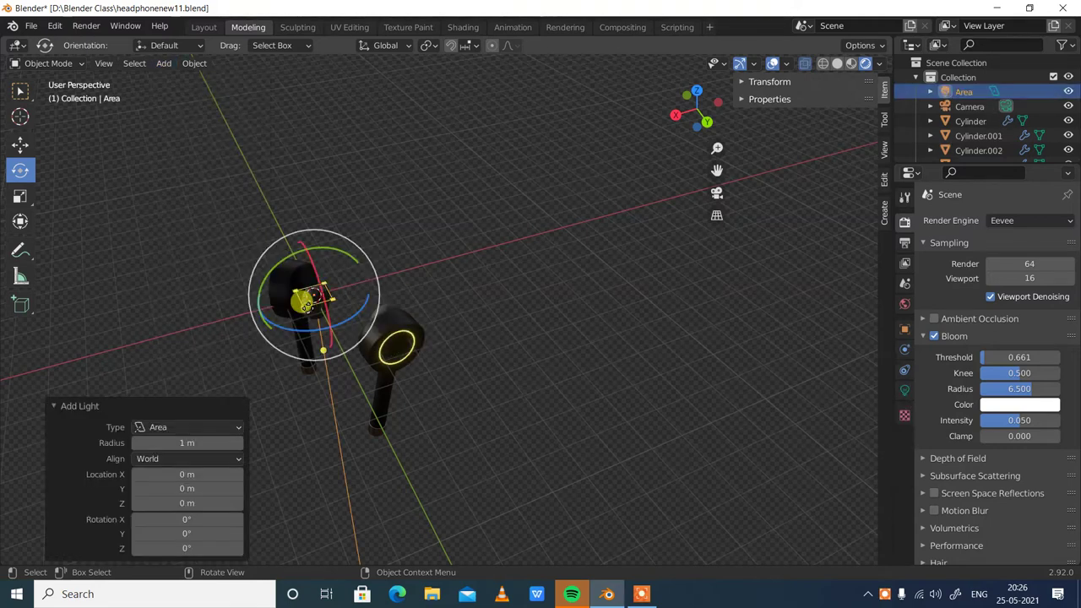
# Rotate the area light about 92.4° around X and move it about -5.44 m along Y, beside the earbuds
pyautogui.moveTo(213, 270); pyautogui.dragTo(474, 255, button='middle')
pyautogui.moveTo(474, 255); pyautogui.dragTo(427, 347)
pyautogui.click(21, 145)
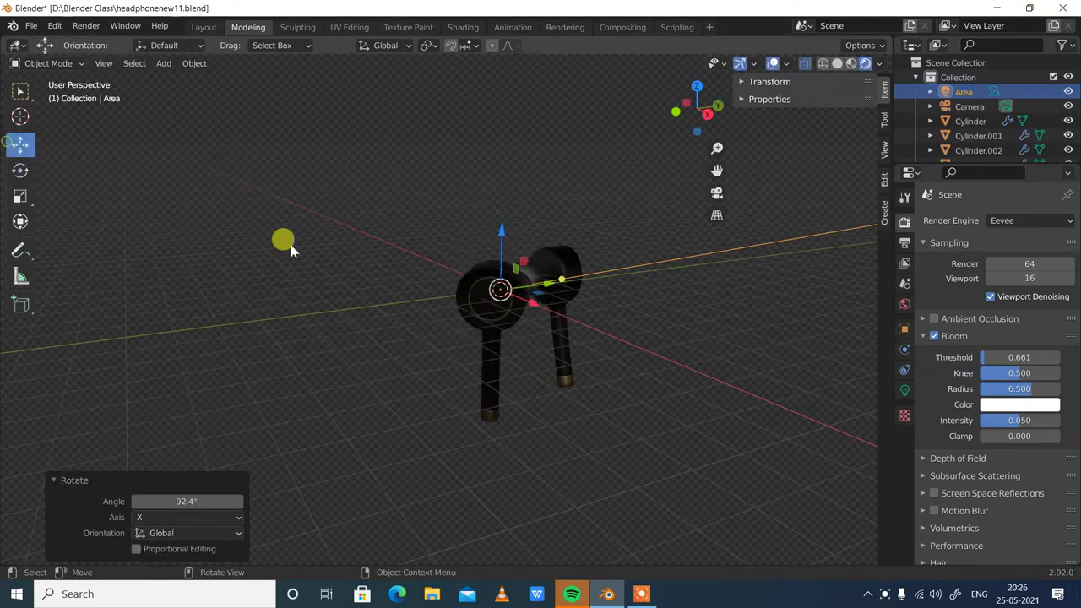
pyautogui.moveTo(542, 284); pyautogui.dragTo(415, 351)
# Switch to the Layout workspace and display its viewport in rendered shading
pyautogui.moveTo(414, 352); pyautogui.dragTo(118, 235, button='middle')
pyautogui.moveTo(583, 240); pyautogui.dragTo(349, 65, button='middle')
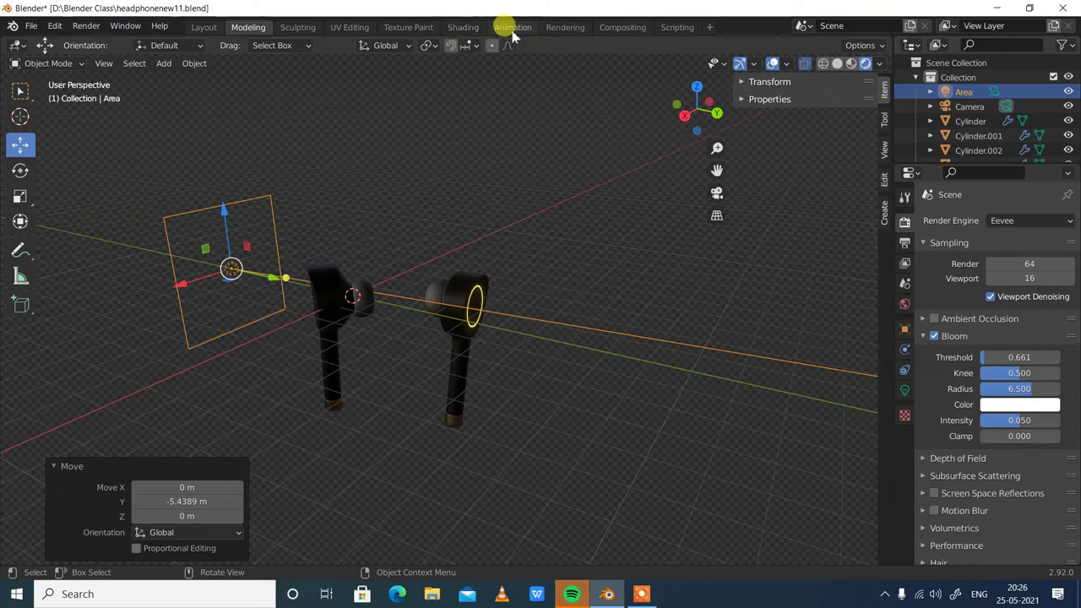
pyautogui.click(205, 28)
pyautogui.moveTo(628, 236)
pyautogui.mouseDown(button='middle')
pyautogui.moveTo(732, 277)
pyautogui.moveTo(729, 241)
pyautogui.mouseUp(button='middle')
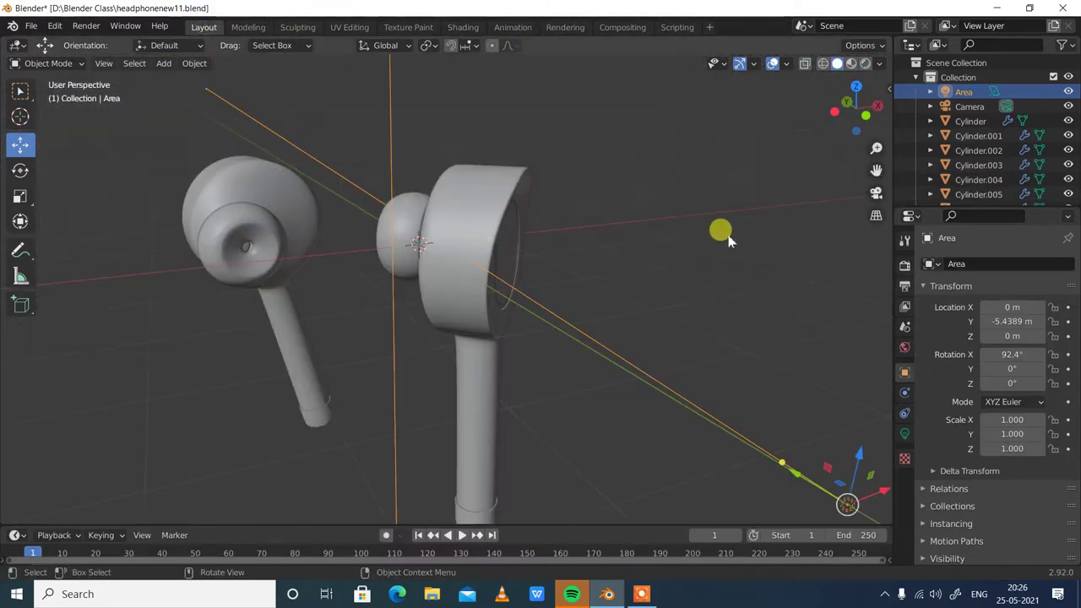
pyautogui.click(866, 65)
pyautogui.moveTo(656, 278)
pyautogui.mouseDown(button='middle')
pyautogui.moveTo(719, 316)
pyautogui.moveTo(536, 318)
pyautogui.moveTo(845, 311)
pyautogui.moveTo(490, 313)
pyautogui.moveTo(133, 166)
pyautogui.mouseUp(button='middle')
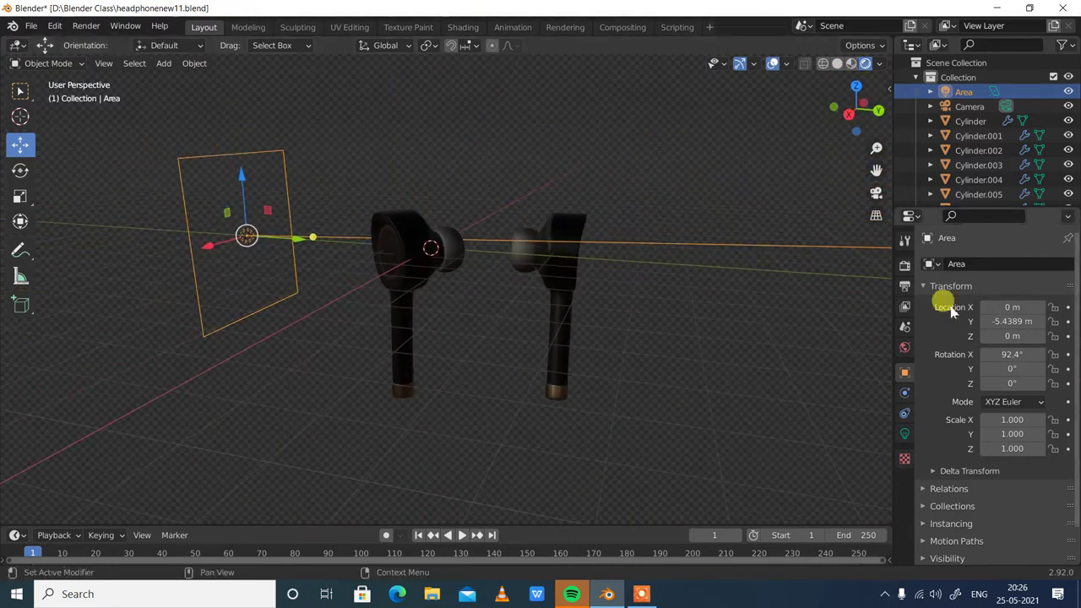
# Look through the camera and set the area light's colour to pink
pyautogui.click(906, 433)
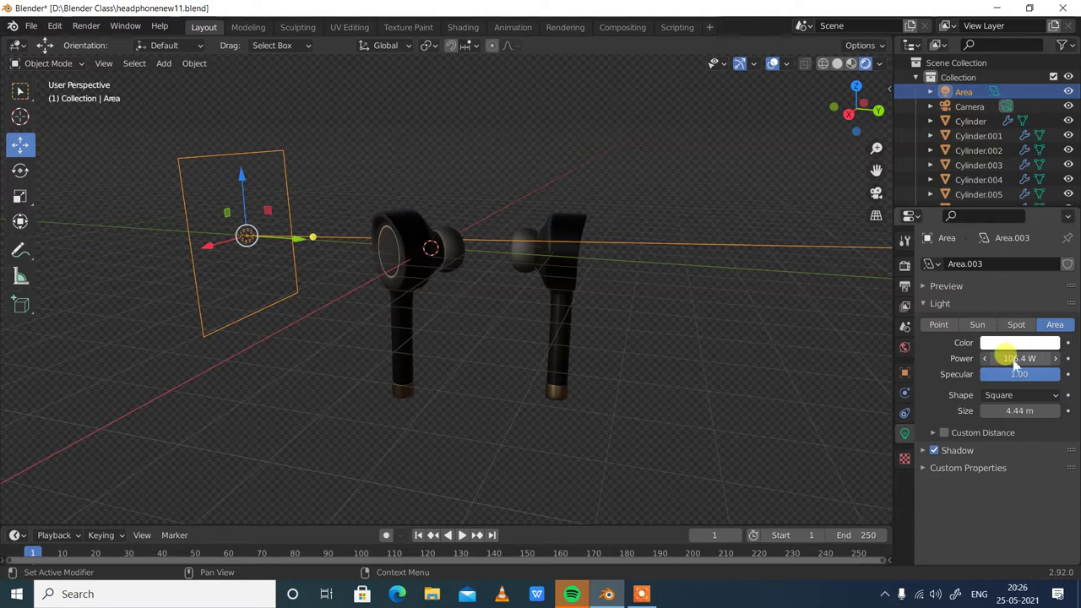
pyautogui.click(875, 193)
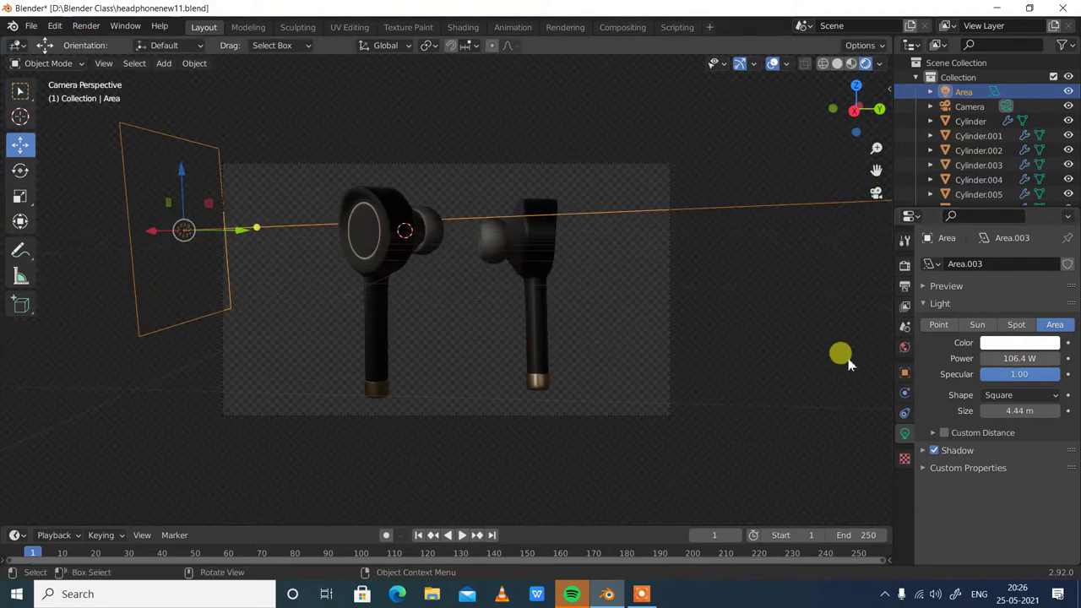
pyautogui.click(1015, 343)
pyautogui.moveTo(995, 227); pyautogui.dragTo(1027, 166)
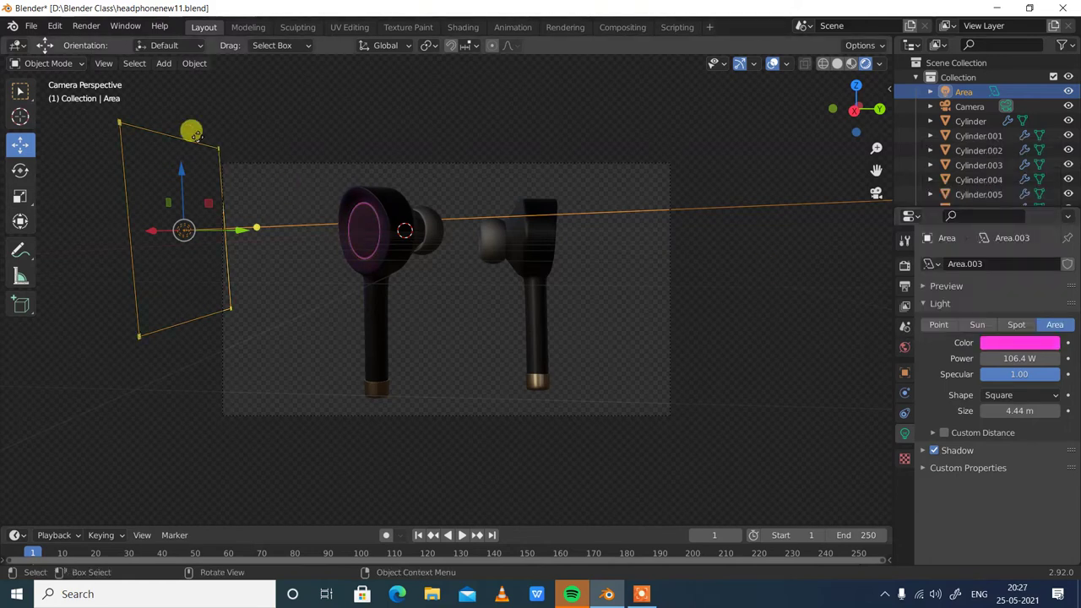
# Enlarge the area light to 8.3 m and shift it about 0.62 m along Y and 0.40 m along Z
pyautogui.moveTo(193, 135); pyautogui.dragTo(208, 241)
pyautogui.moveTo(188, 291); pyautogui.dragTo(212, 272)
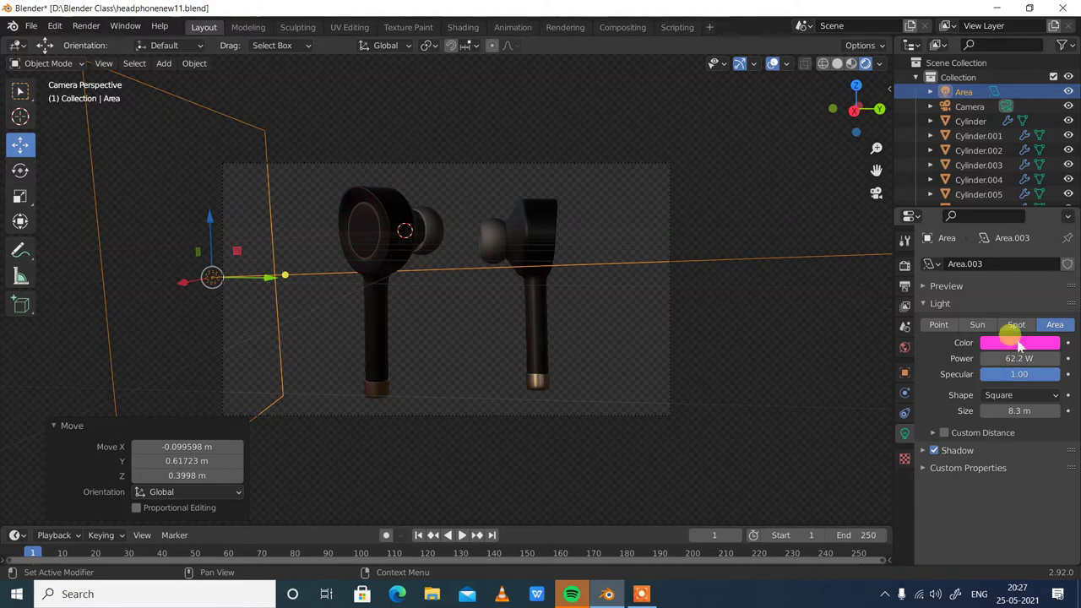
# Set the area light's colour to a fully saturated magenta and its power to 120.6 W
pyautogui.click(1019, 343)
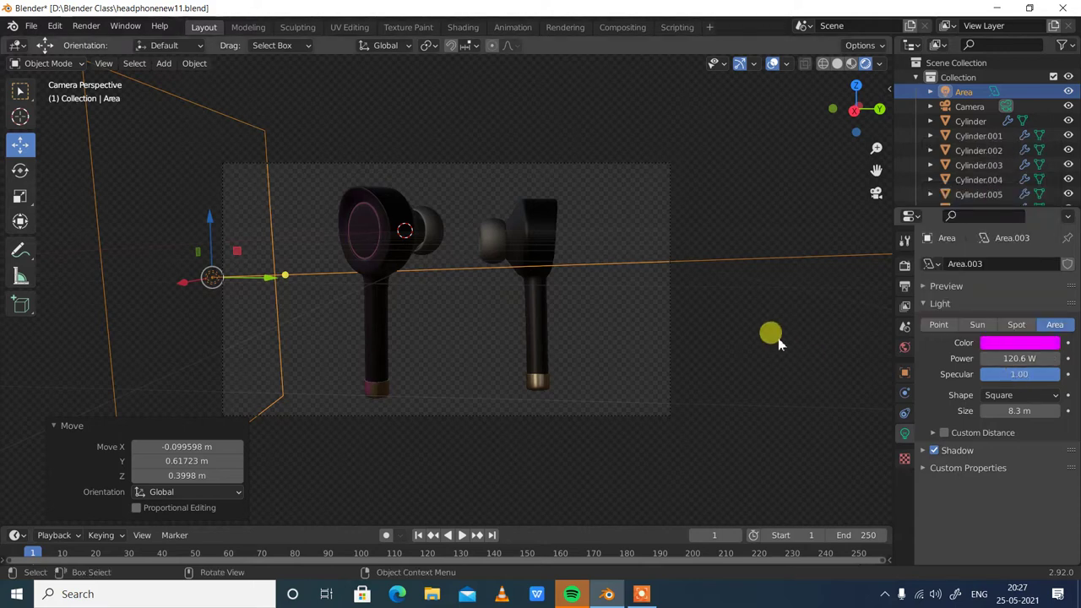
pyautogui.click(760, 319)
pyautogui.moveTo(616, 240); pyautogui.dragTo(760, 228, button='middle')
pyautogui.click(477, 211)
# Duplicate the magenta area light and place the copy on the opposite side of the earbuds, about 13 m away along Y
pyautogui.moveTo(508, 246); pyautogui.dragTo(387, 289, button='middle')
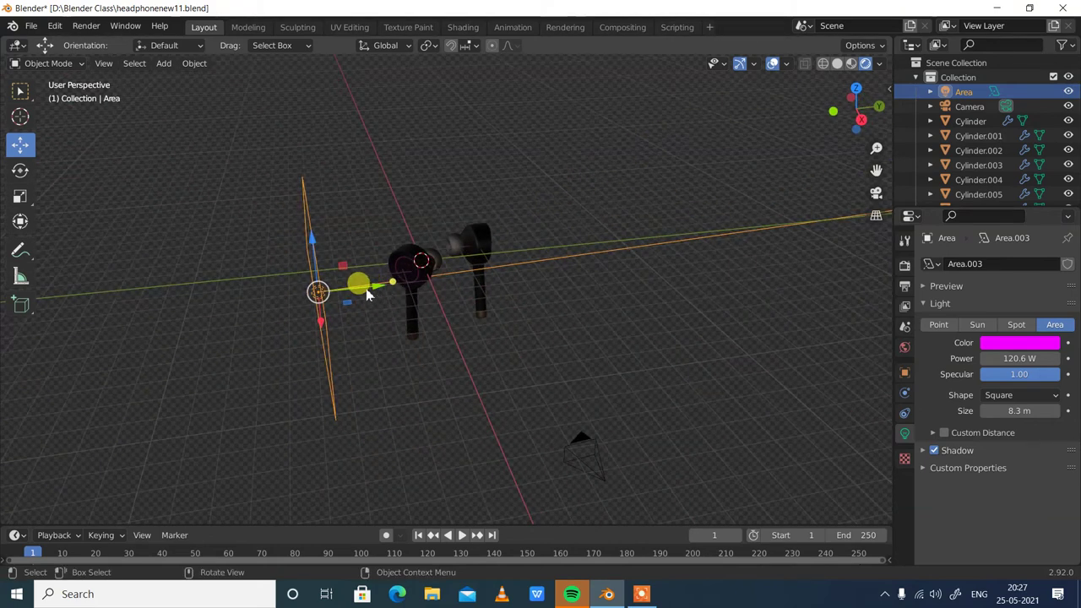
pyautogui.hotkey('shift', 'd')
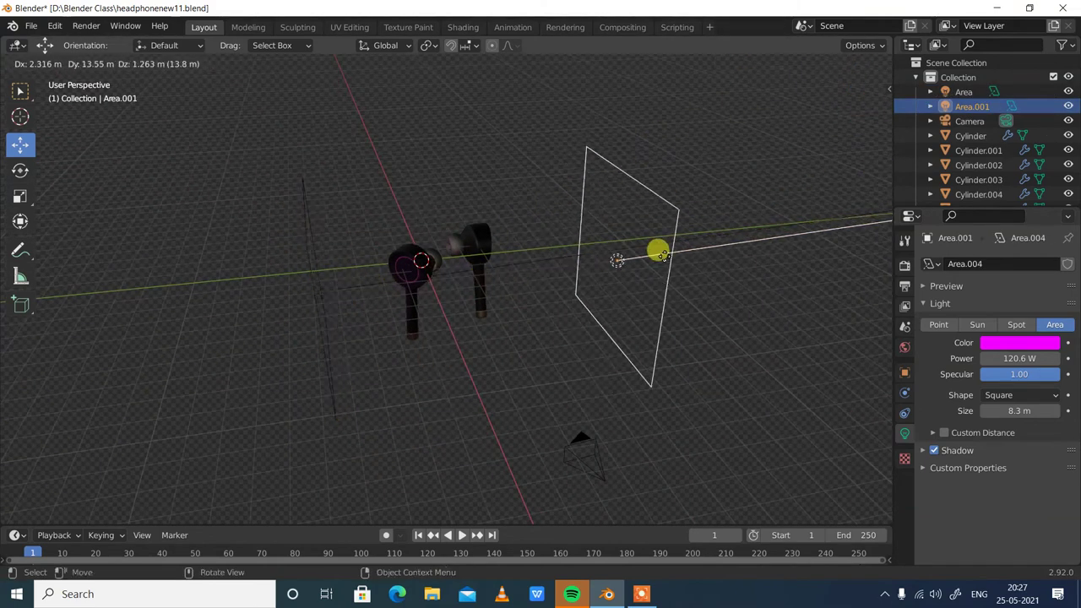
pyautogui.click(648, 253)
pyautogui.moveTo(705, 310); pyautogui.dragTo(91, 237, button='middle')
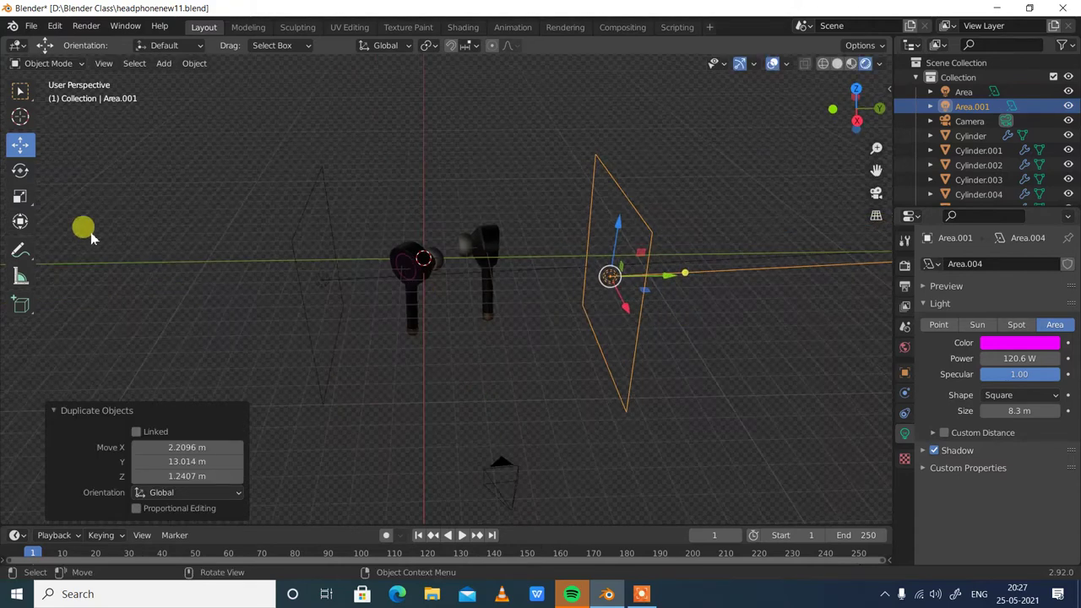
# Rotate the duplicated light around Z to face the earbuds, finishing with a turn of about -35.5°
pyautogui.click(22, 172)
pyautogui.moveTo(660, 306); pyautogui.dragTo(498, 295)
pyautogui.moveTo(646, 309); pyautogui.dragTo(642, 279)
pyautogui.click(877, 193)
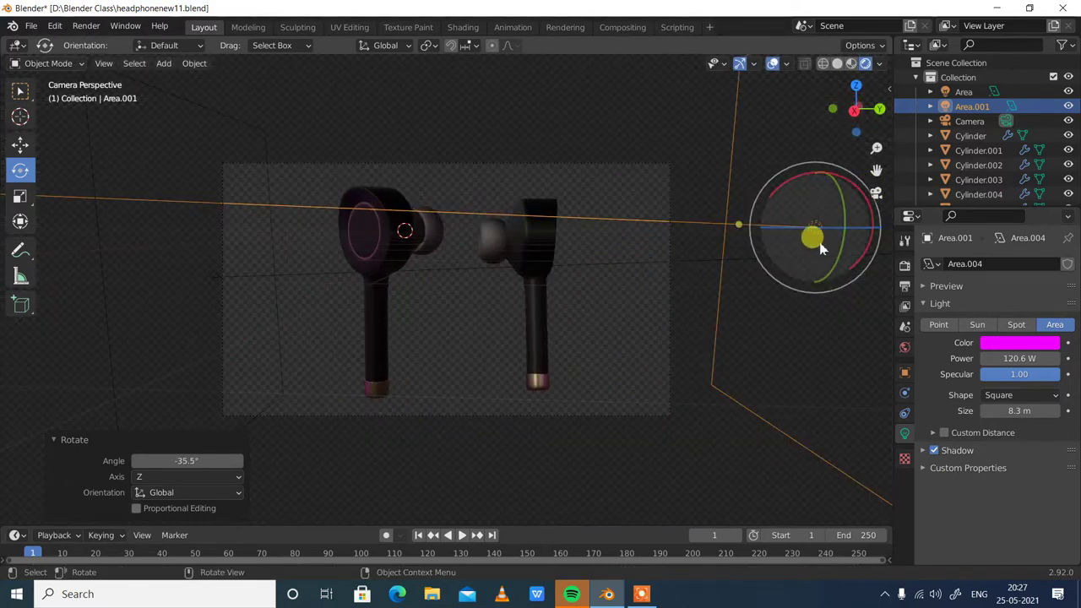
# Move the second magenta light about -3.27 m along Y, closer to the earbuds, and set its power to 125.2 W
pyautogui.click(20, 144)
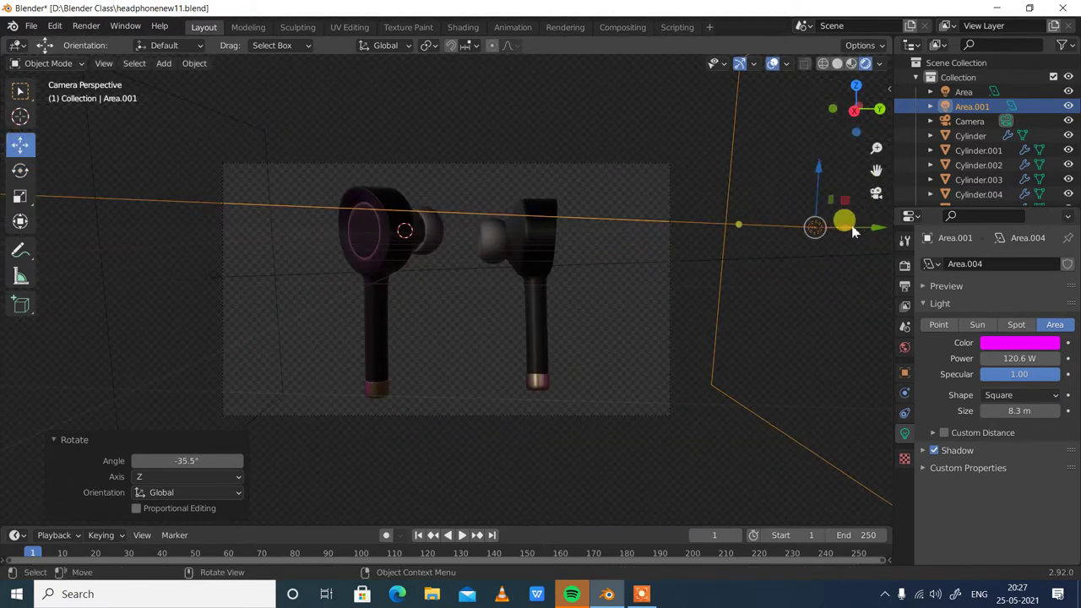
pyautogui.moveTo(873, 237); pyautogui.dragTo(685, 212)
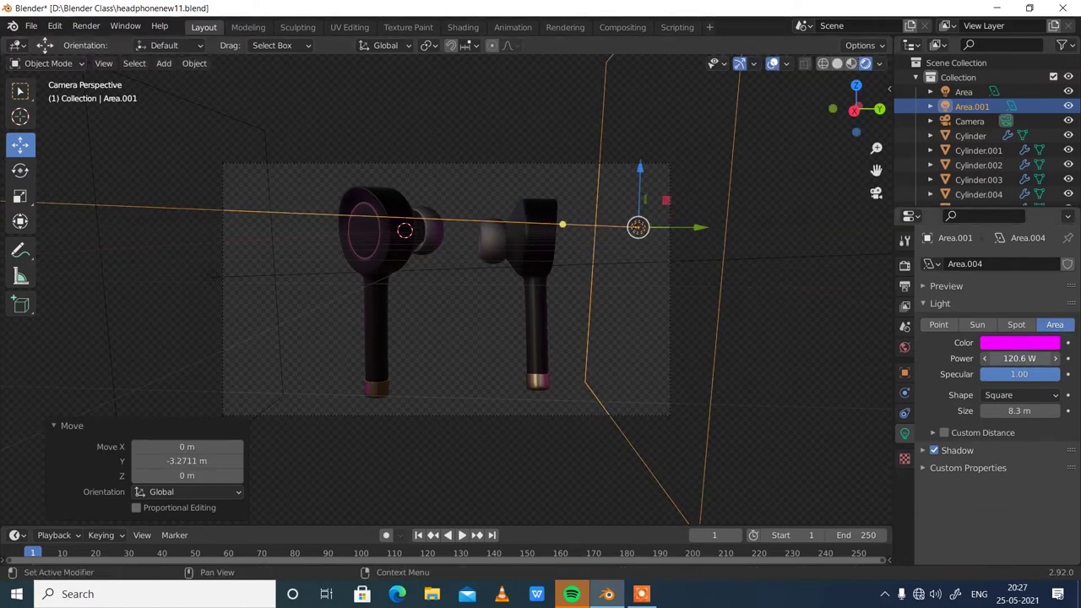
pyautogui.moveTo(1020, 358); pyautogui.dragTo(1021, 358)
# Duplicate the second magenta light and offset the copy about -8.23 m in X, 0.72 m in Y and 0.28 m in Z
pyautogui.moveTo(694, 281); pyautogui.dragTo(409, 338, button='middle')
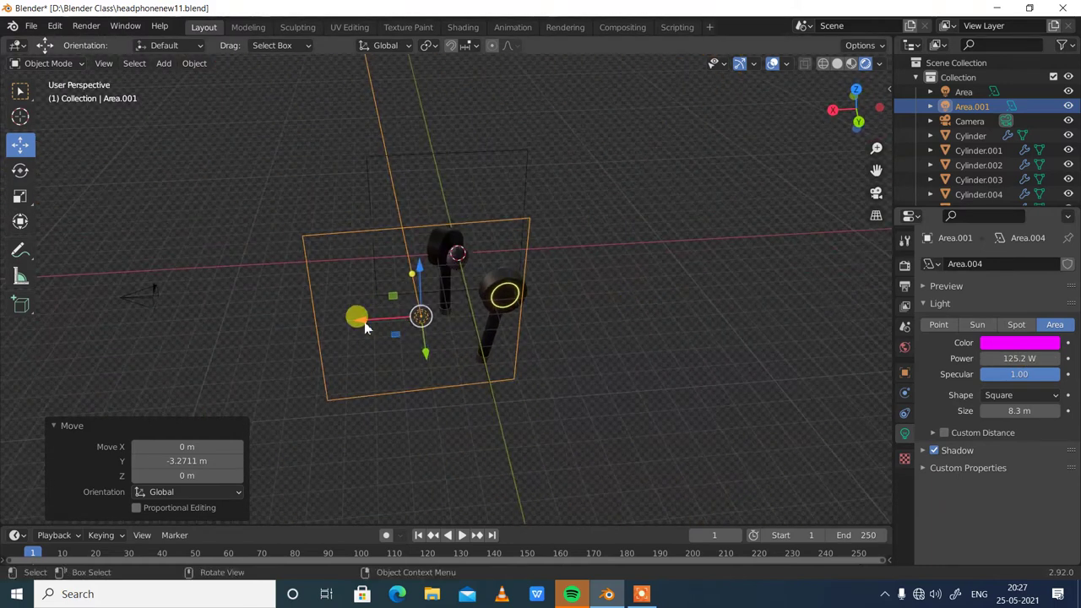
pyautogui.hotkey('shift', 'd')
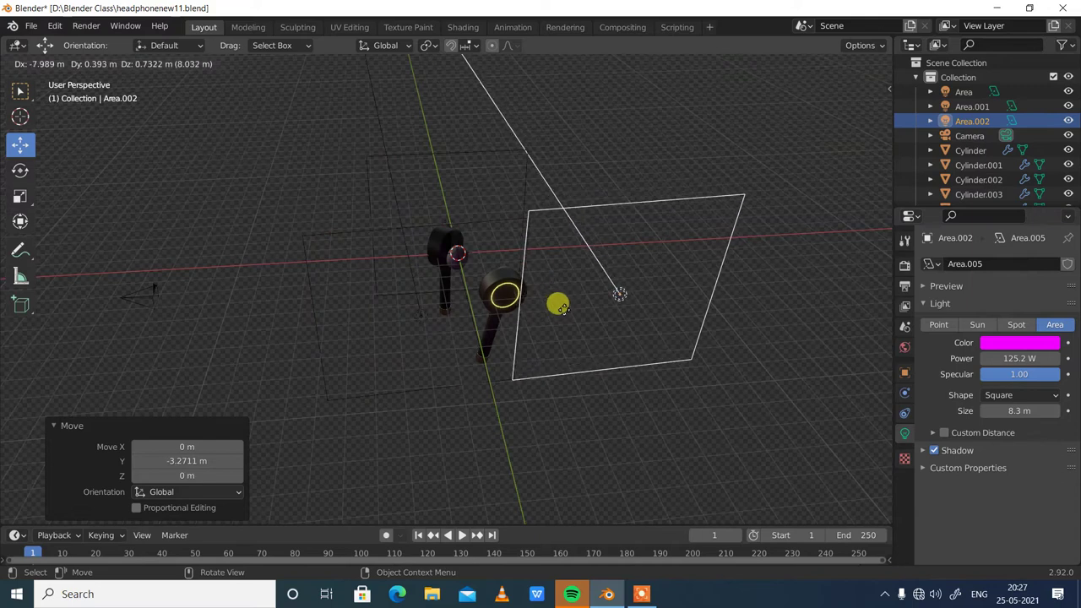
pyautogui.click(561, 308)
# Rotate the third light about 76.6° around Z and move it about -4.73 m along Y, behind the earbuds
pyautogui.click(21, 170)
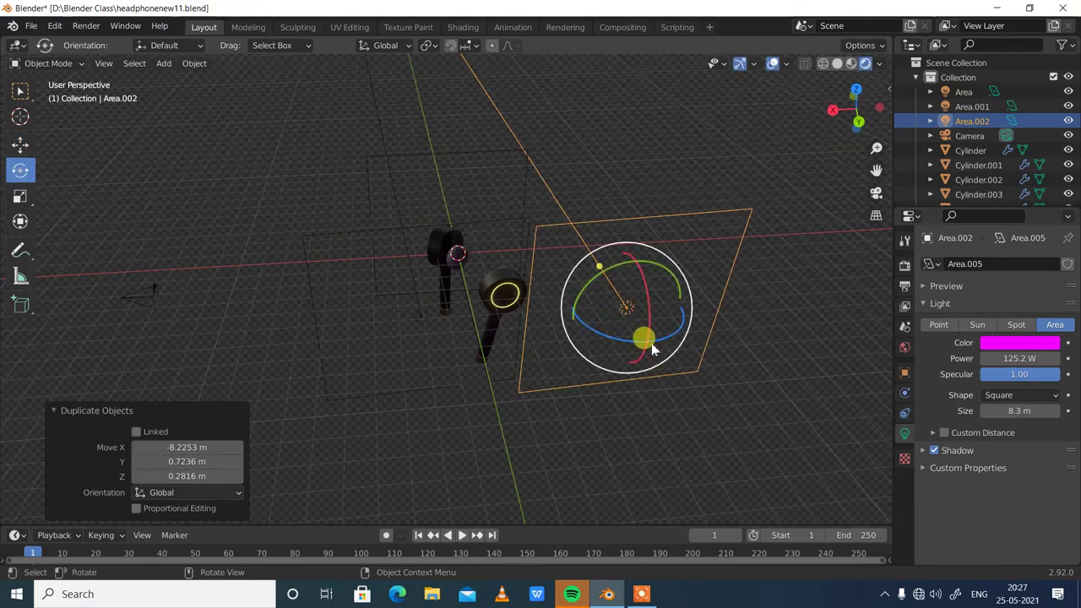
pyautogui.moveTo(615, 332); pyautogui.dragTo(615, 356)
pyautogui.moveTo(616, 356); pyautogui.dragTo(658, 342, button='middle')
pyautogui.click(31, 145)
pyautogui.click(570, 200)
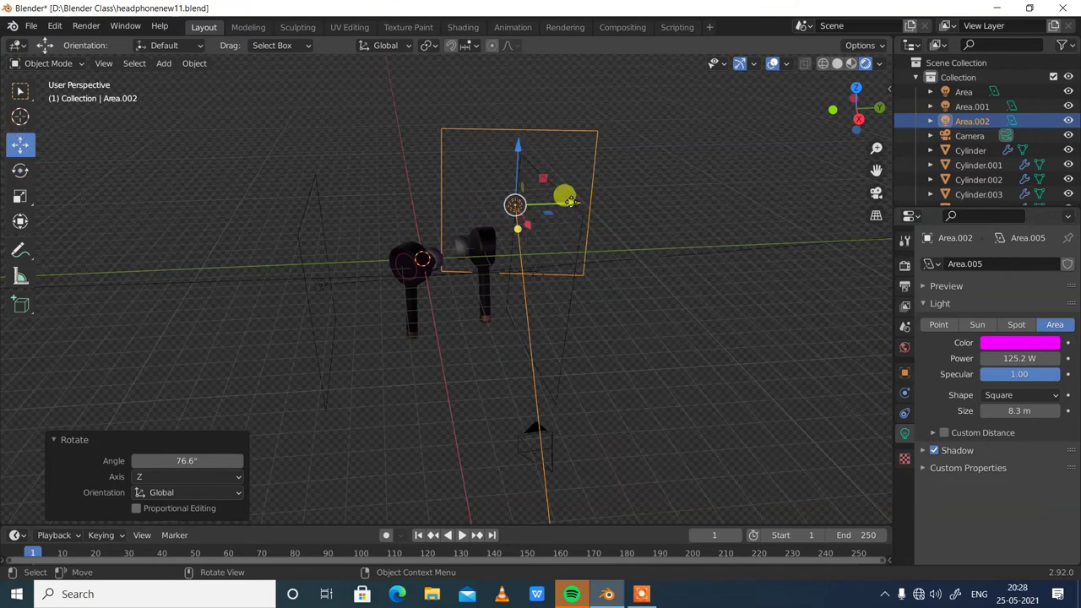
pyautogui.moveTo(571, 203); pyautogui.dragTo(468, 195)
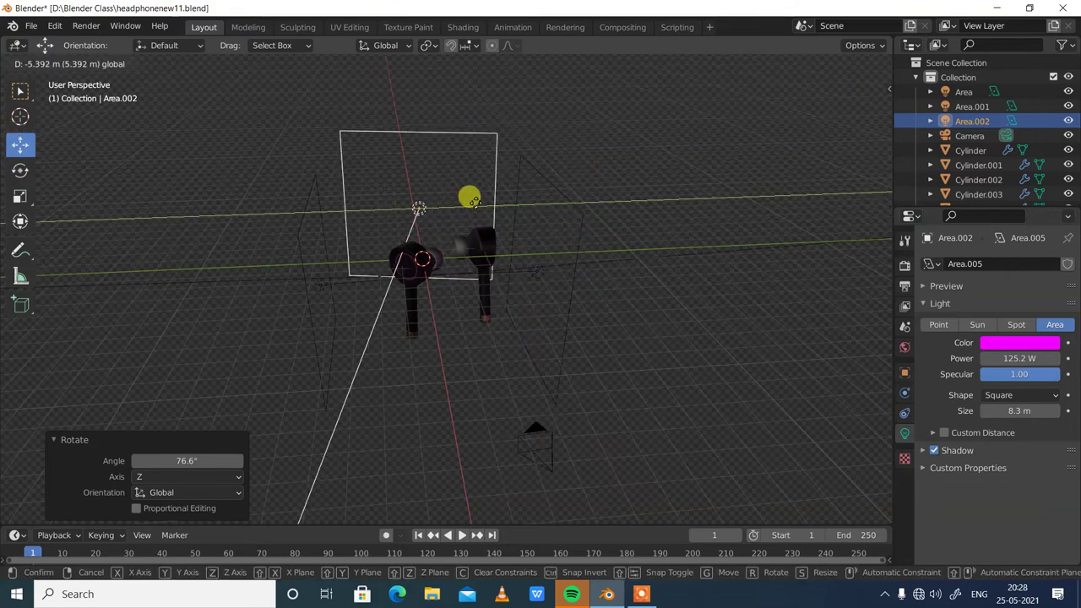
# Set the third light's colour to blue and its power to 287.4 W
pyautogui.click(1009, 345)
pyautogui.click(1002, 191)
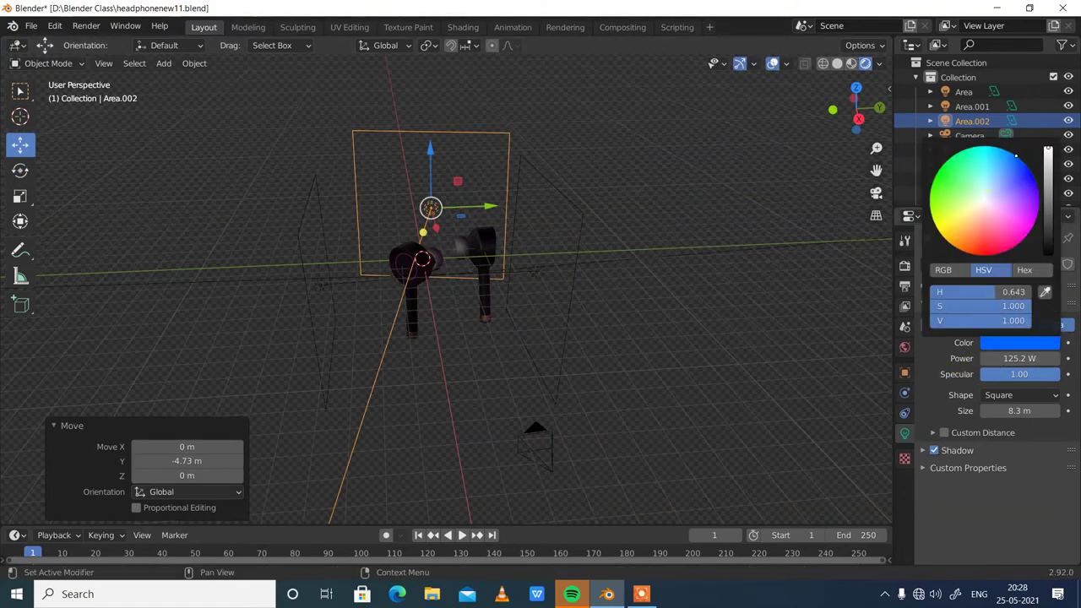
pyautogui.moveTo(581, 313); pyautogui.dragTo(763, 330, button='middle')
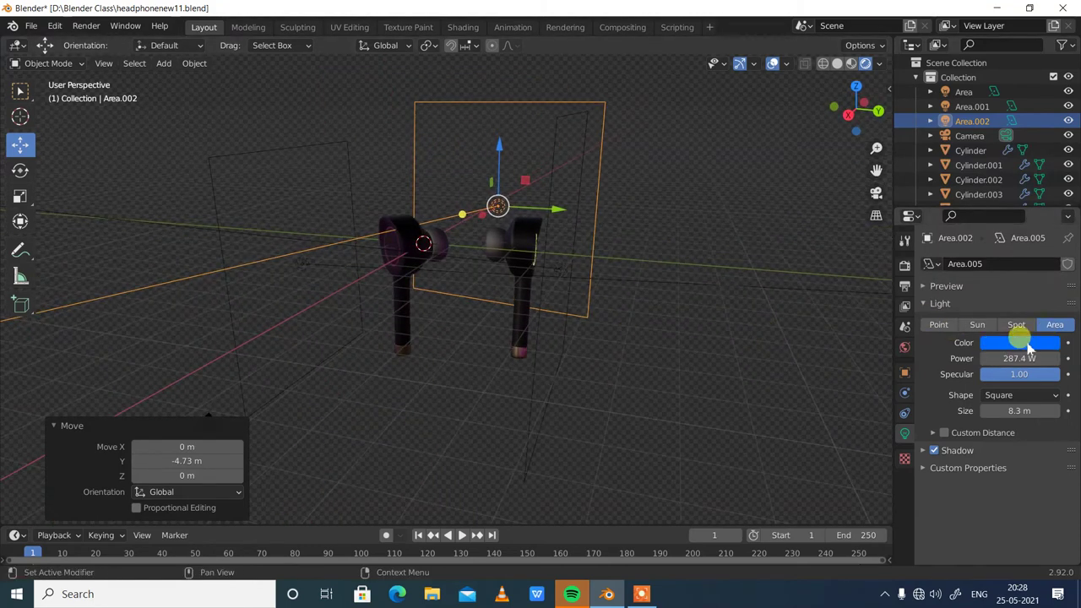
# In camera view, resize the blue light to 1.43 m at 352.3 W and place it between the upper parts of the two earbuds
pyautogui.click(875, 191)
pyautogui.moveTo(469, 222); pyautogui.dragTo(483, 239)
pyautogui.moveTo(600, 105); pyautogui.dragTo(409, 243)
pyautogui.moveTo(517, 280); pyautogui.dragTo(507, 255)
pyautogui.moveTo(456, 285); pyautogui.dragTo(494, 266)
pyautogui.moveTo(472, 314); pyautogui.dragTo(486, 250)
pyautogui.moveTo(550, 196); pyautogui.dragTo(440, 313)
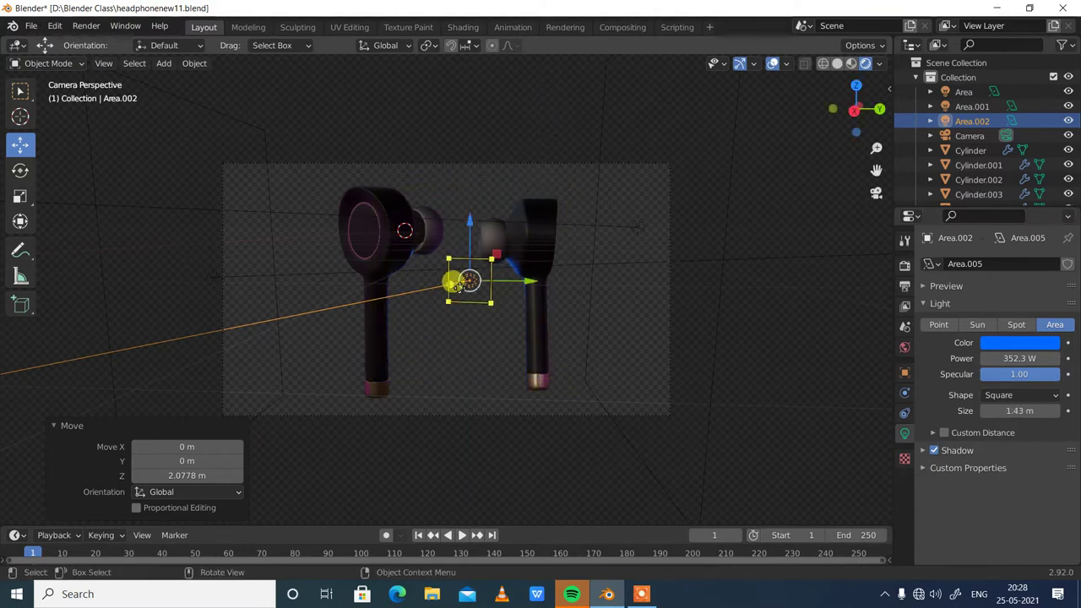
pyautogui.moveTo(473, 224); pyautogui.dragTo(443, 157)
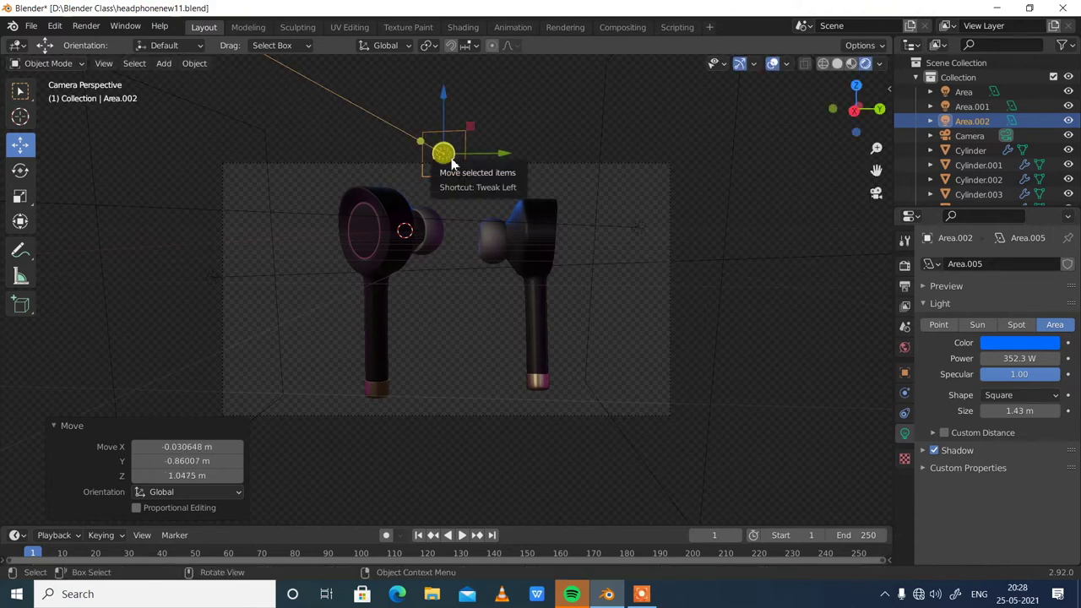
pyautogui.moveTo(441, 102); pyautogui.dragTo(460, 155)
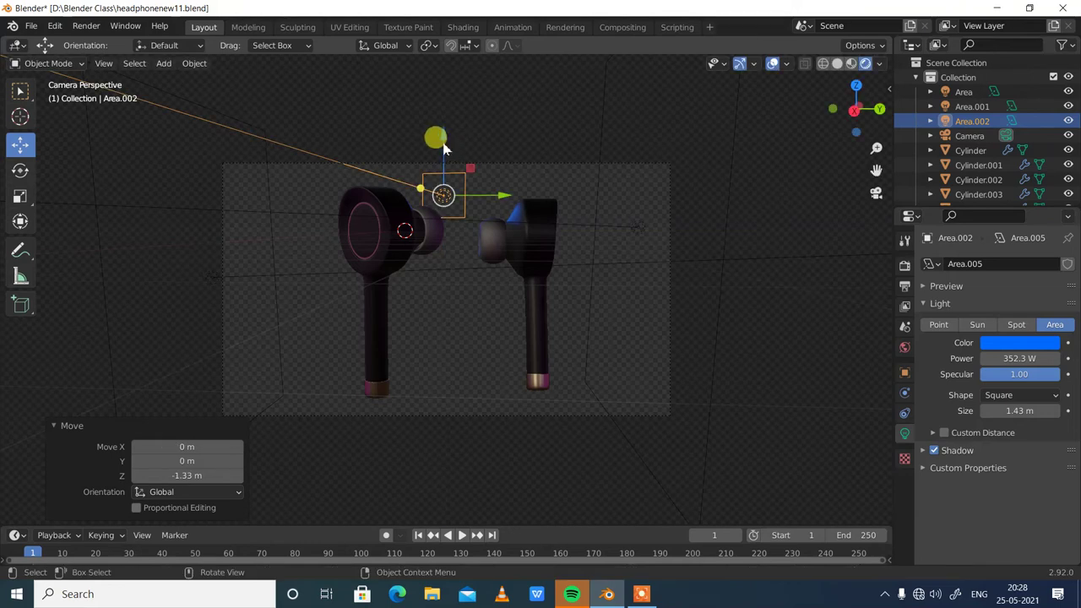
# Duplicate the small blue light and place the copy about 4.2 m lower, between the earbud stems
pyautogui.hotkey('shift', 'd')
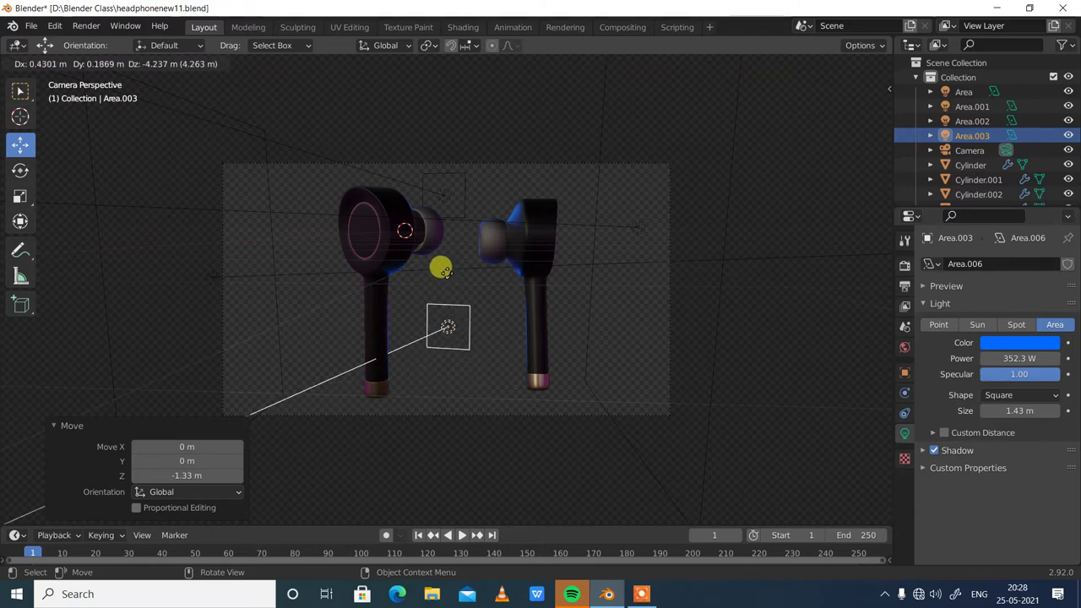
pyautogui.click(445, 270)
pyautogui.moveTo(497, 334)
pyautogui.mouseDown()
pyautogui.moveTo(511, 327)
pyautogui.moveTo(469, 328)
pyautogui.moveTo(481, 330)
pyautogui.mouseUp()
# Shrink the magenta light beside the second earbud to 2.12 m and move it about -0.47 m along Y
pyautogui.click(690, 279)
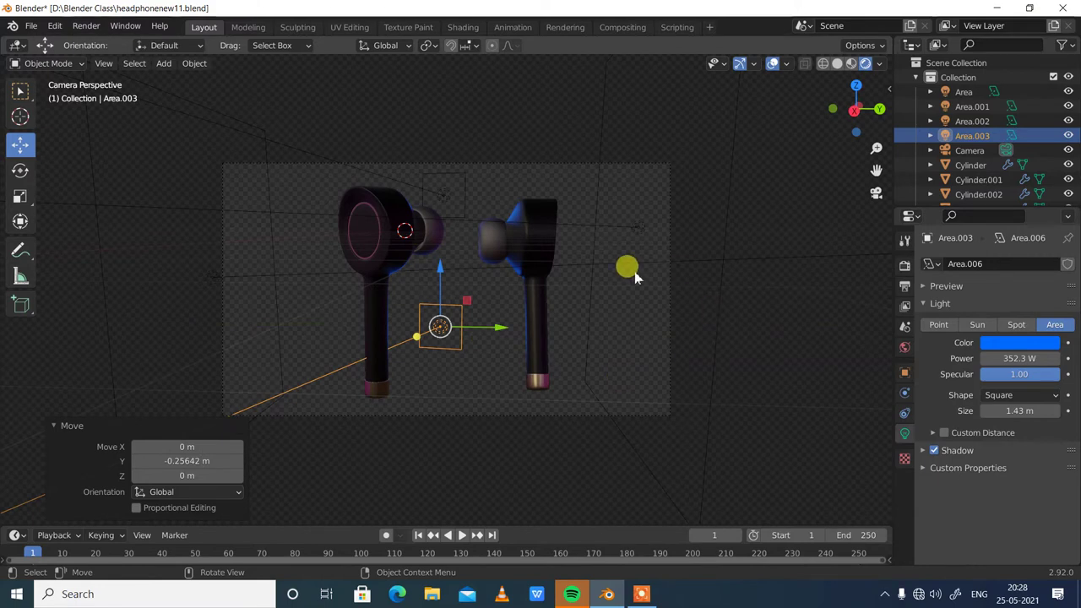
pyautogui.click(723, 292)
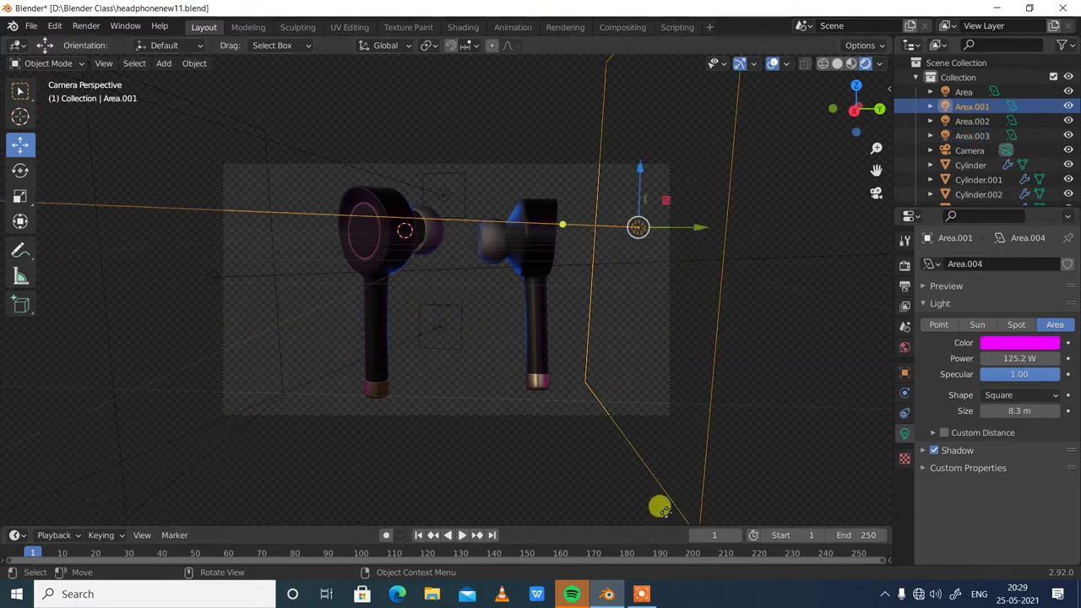
pyautogui.moveTo(584, 382); pyautogui.dragTo(673, 277)
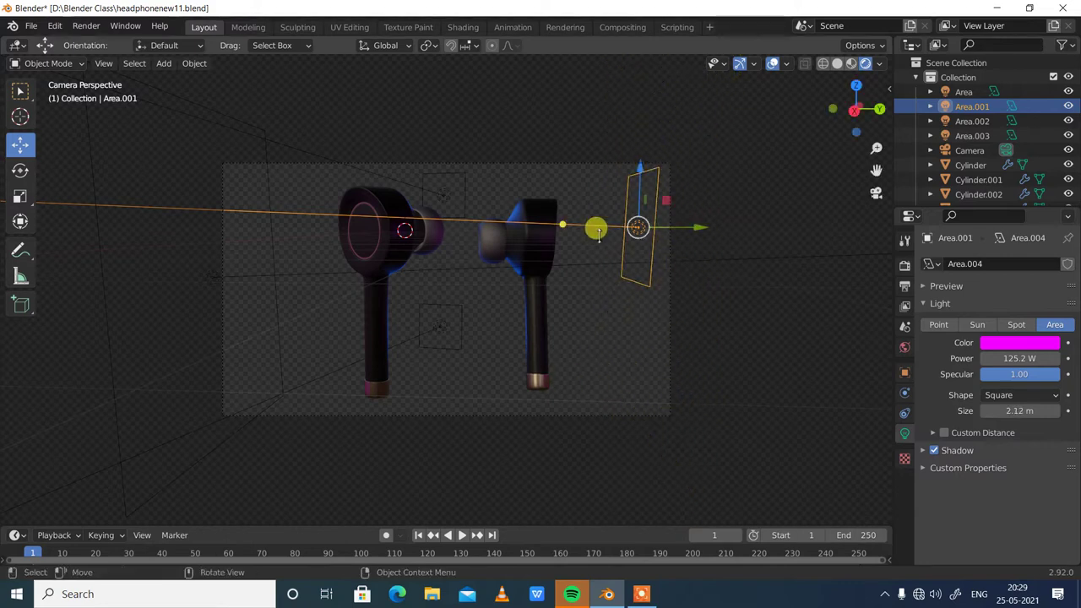
pyautogui.moveTo(706, 217); pyautogui.dragTo(667, 338)
pyautogui.moveTo(667, 338); pyautogui.dragTo(586, 420, button='middle')
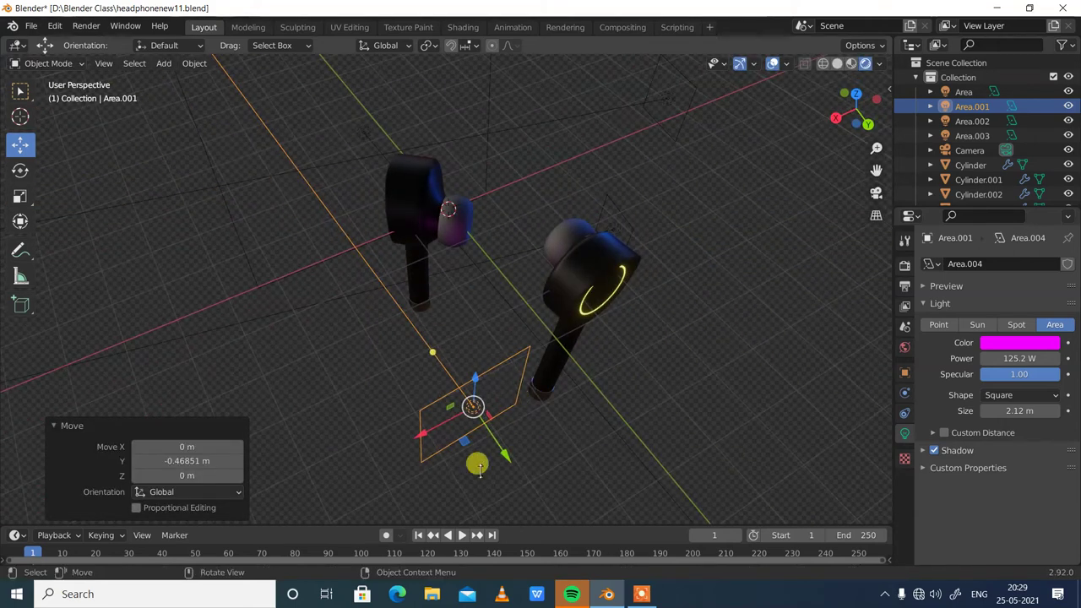
# Rotate the magenta light beside the second earbud 69.1° in the view, then tilt it by about -14.9° and 11.5°
pyautogui.click(20, 169)
pyautogui.moveTo(514, 435); pyautogui.dragTo(481, 455)
pyautogui.moveTo(481, 455); pyautogui.dragTo(639, 304, button='middle')
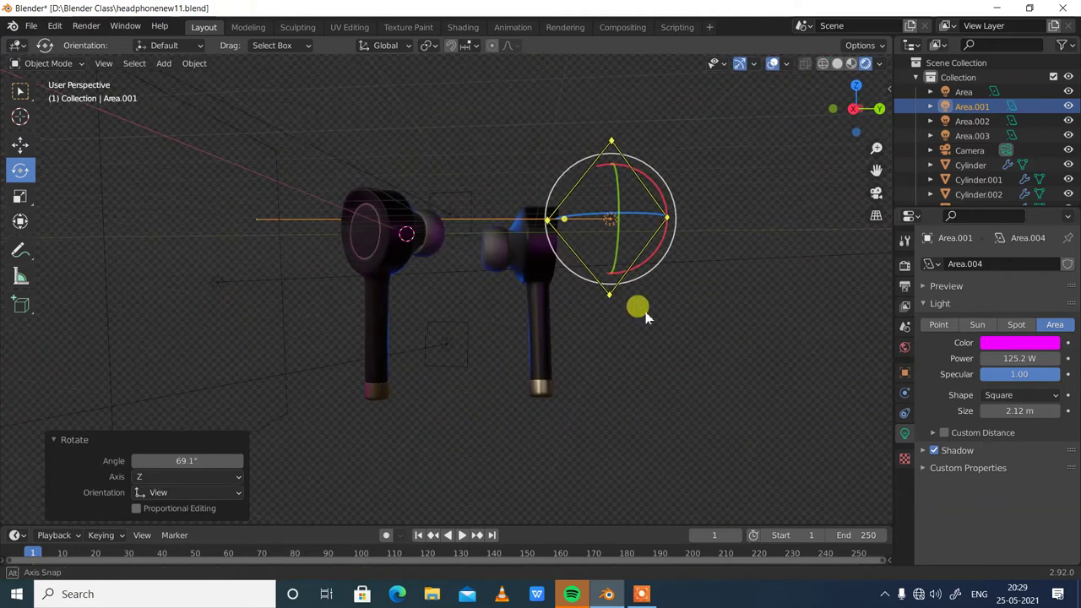
pyautogui.moveTo(638, 235); pyautogui.dragTo(658, 333)
pyautogui.moveTo(657, 333); pyautogui.dragTo(625, 325, button='middle')
# Shrink the magenta light beside the second earbud to 1.32 m and move it about 0.44 m along Y
pyautogui.click(21, 147)
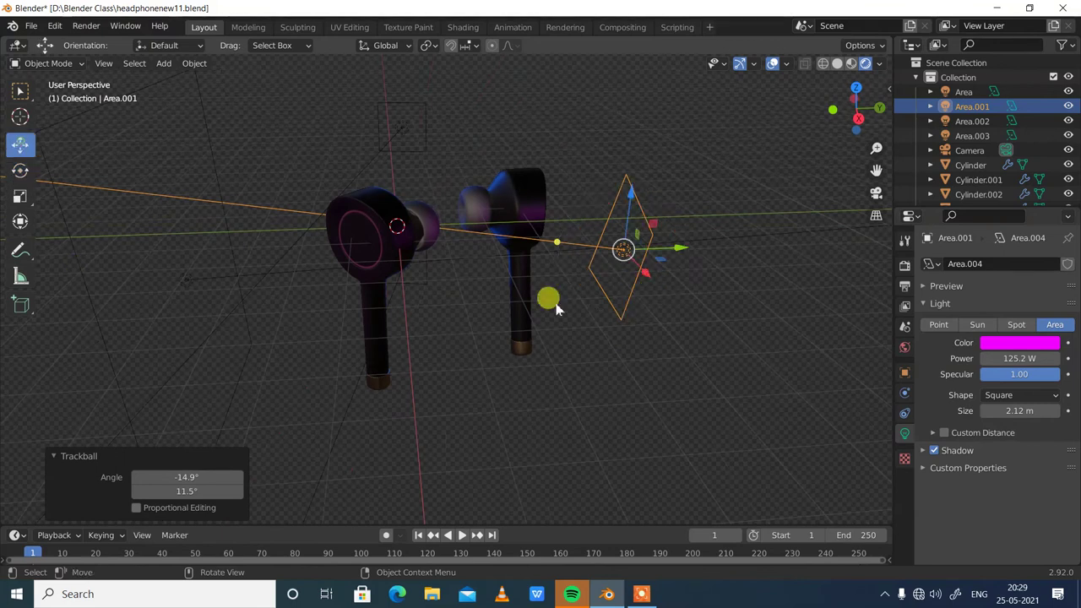
pyautogui.moveTo(712, 324); pyautogui.dragTo(664, 281)
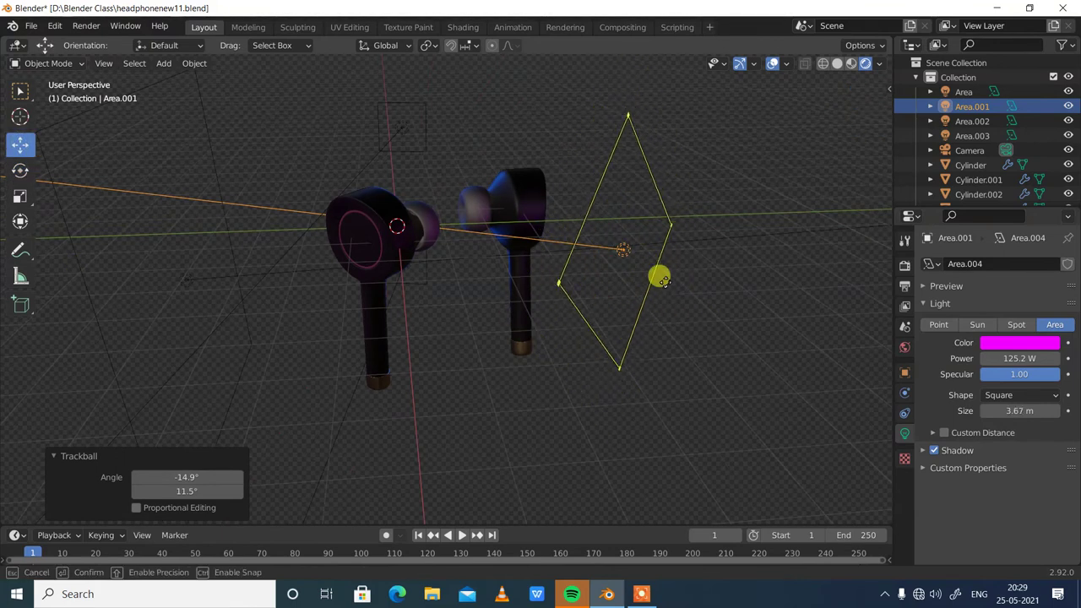
pyautogui.moveTo(621, 244); pyautogui.dragTo(587, 262)
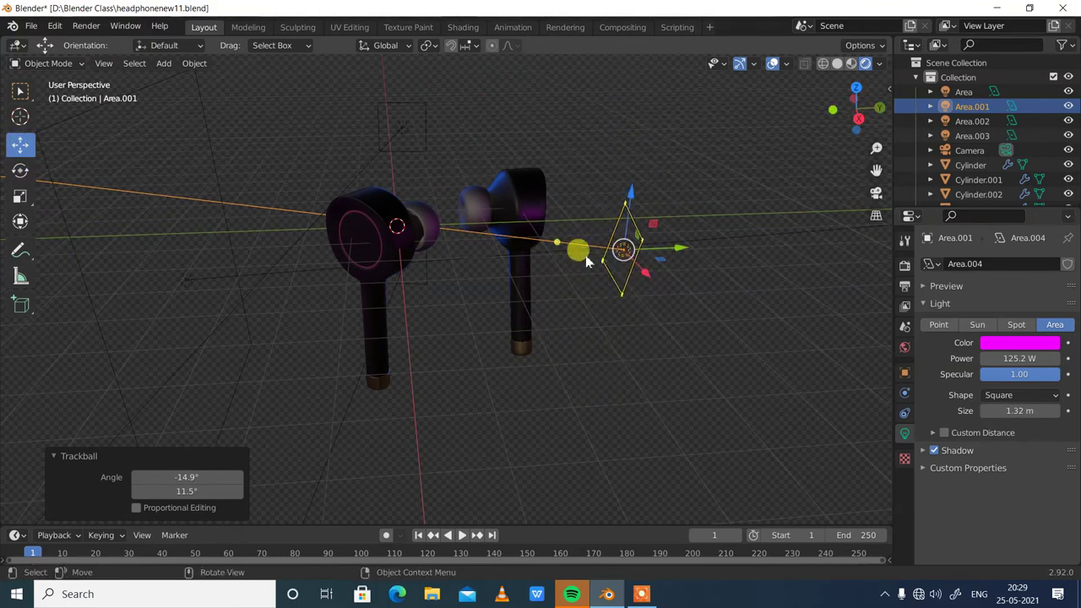
pyautogui.moveTo(692, 245); pyautogui.dragTo(716, 247)
# Lower the second earbud's magenta light about 0.99 m along Z and scale it up by a factor of 1.325
pyautogui.moveTo(729, 299); pyautogui.dragTo(479, 433, button='middle')
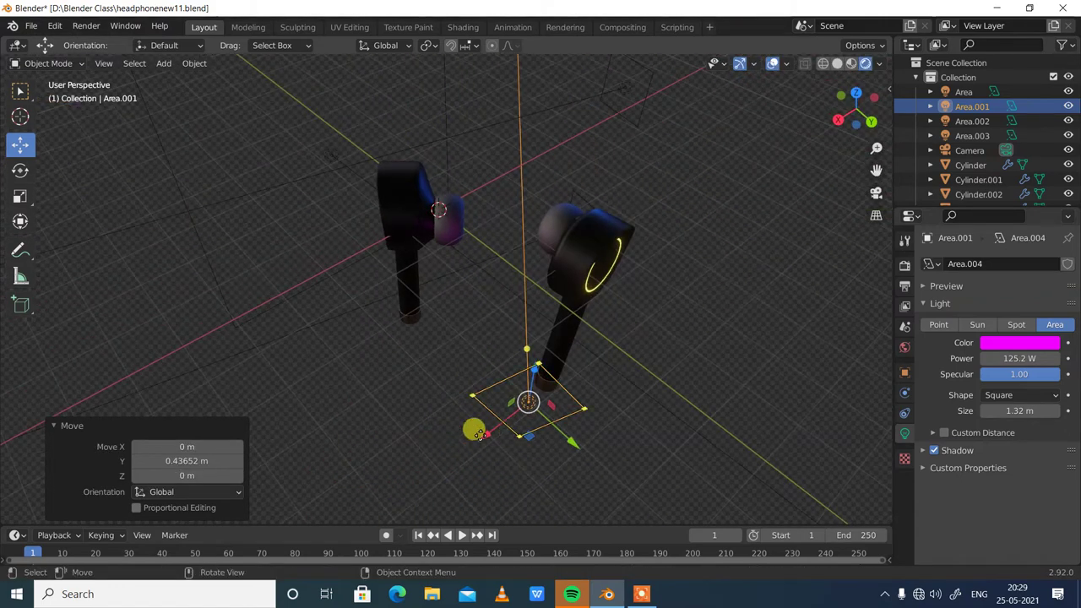
pyautogui.moveTo(487, 438); pyautogui.dragTo(540, 414)
pyautogui.moveTo(596, 355); pyautogui.dragTo(644, 277, button='middle')
pyautogui.moveTo(633, 182); pyautogui.dragTo(655, 237)
pyautogui.click(20, 195)
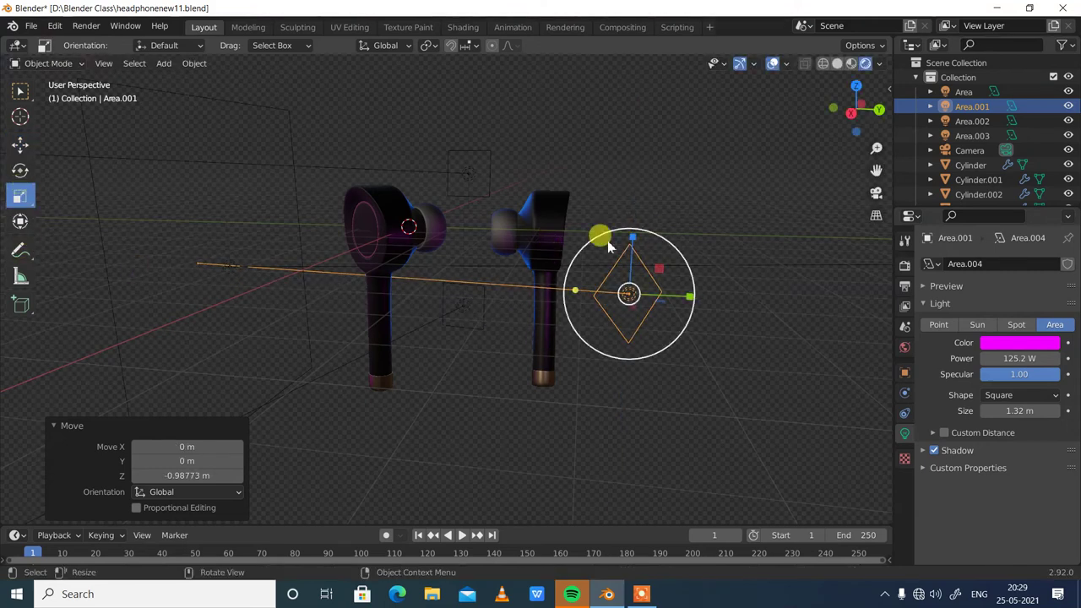
pyautogui.moveTo(598, 239); pyautogui.dragTo(585, 275)
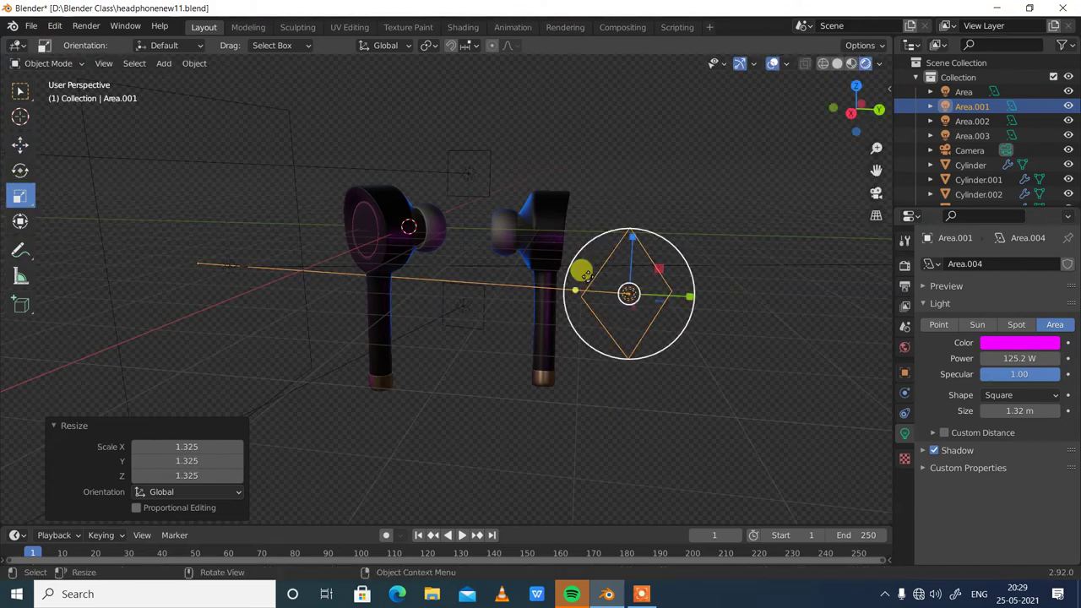
# Tilt the second earbud's magenta light by about 14.9° and -5.16° and enlarge it to 1.52 m
pyautogui.click(19, 170)
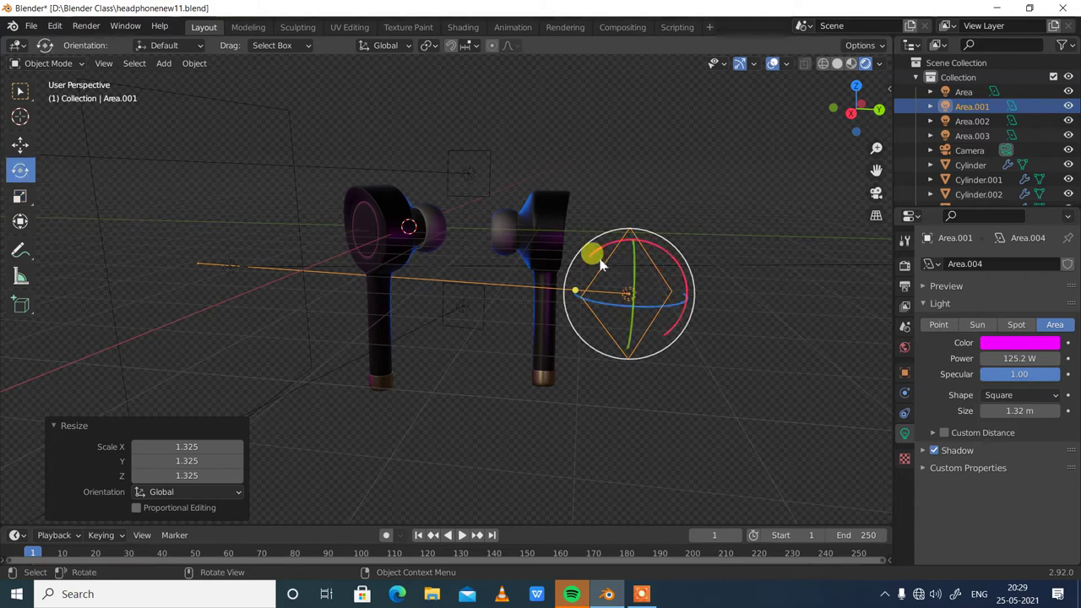
pyautogui.moveTo(607, 247); pyautogui.dragTo(717, 247)
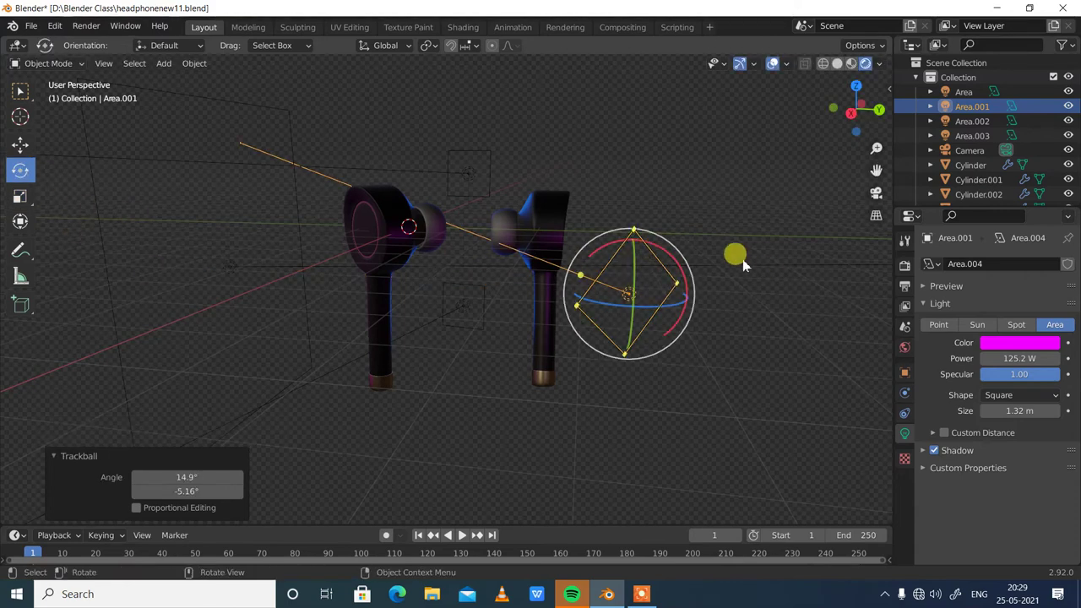
pyautogui.moveTo(718, 279); pyautogui.dragTo(627, 275, button='middle')
pyautogui.moveTo(614, 274); pyautogui.dragTo(621, 268)
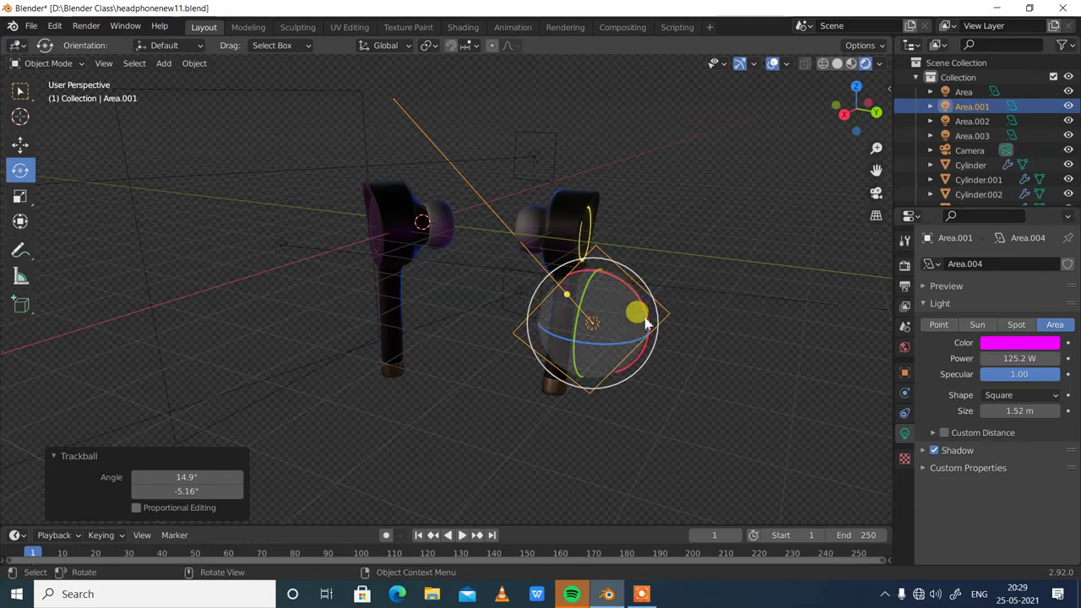
# Rotate the second earbud's magenta light 18.2° about Y, reduce its size to 1.01 m and return to camera view
pyautogui.moveTo(635, 314); pyautogui.dragTo(481, 353, button='middle')
pyautogui.moveTo(481, 353)
pyautogui.mouseDown()
pyautogui.moveTo(471, 353)
pyautogui.moveTo(492, 352)
pyautogui.mouseUp()
pyautogui.moveTo(493, 352); pyautogui.dragTo(667, 355, button='middle')
pyautogui.moveTo(647, 248); pyautogui.dragTo(618, 332)
pyautogui.moveTo(667, 226); pyautogui.dragTo(630, 249)
pyautogui.moveTo(461, 474)
pyautogui.mouseDown(button='middle')
pyautogui.moveTo(422, 476)
pyautogui.moveTo(393, 432)
pyautogui.moveTo(451, 492)
pyautogui.moveTo(473, 485)
pyautogui.mouseUp(button='middle')
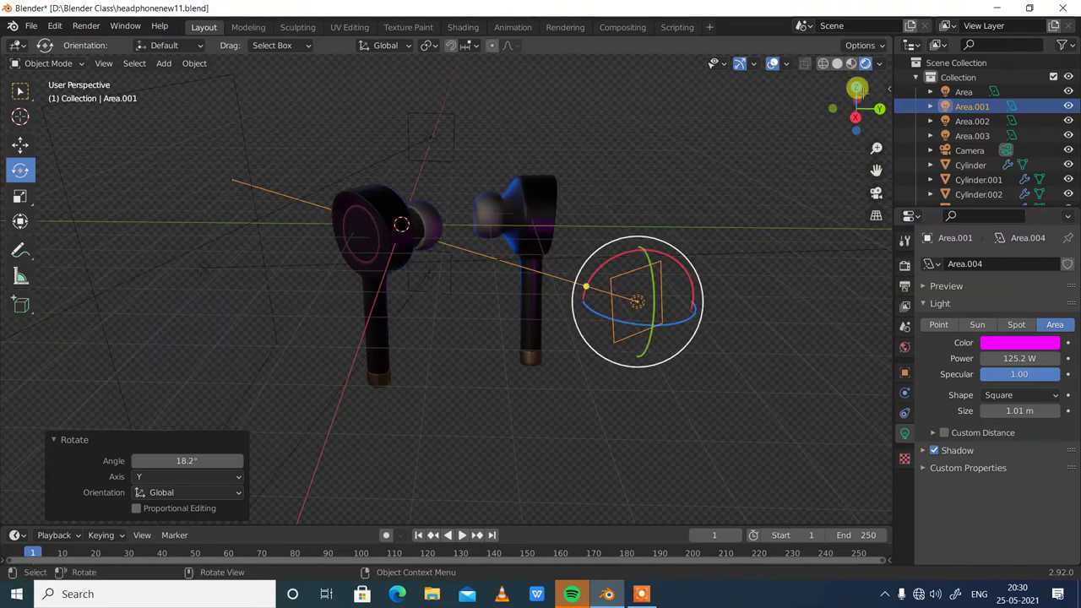
pyautogui.click(875, 195)
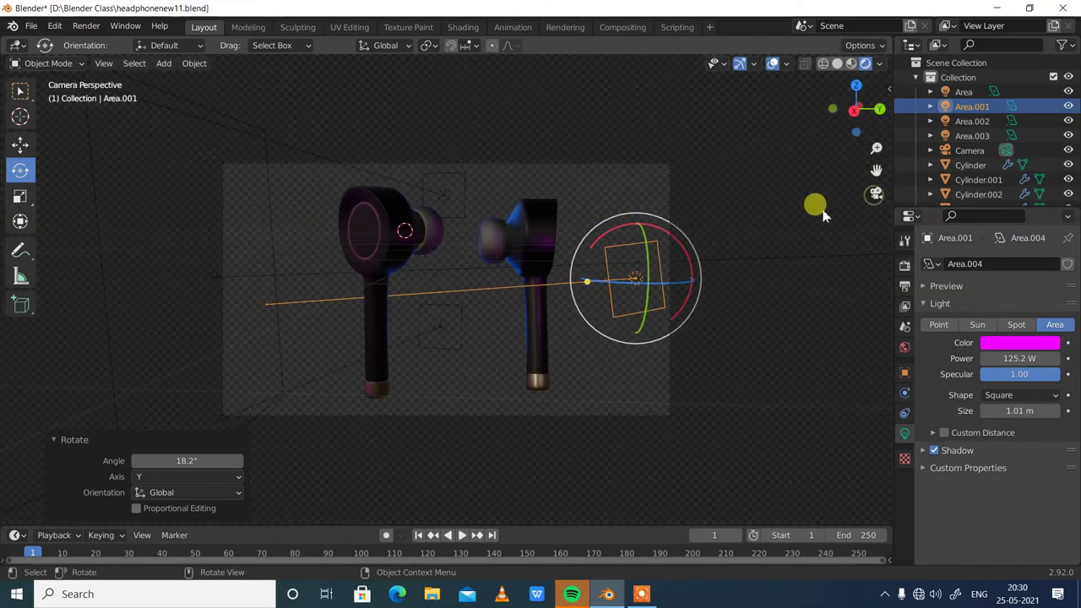
pyautogui.click(760, 283)
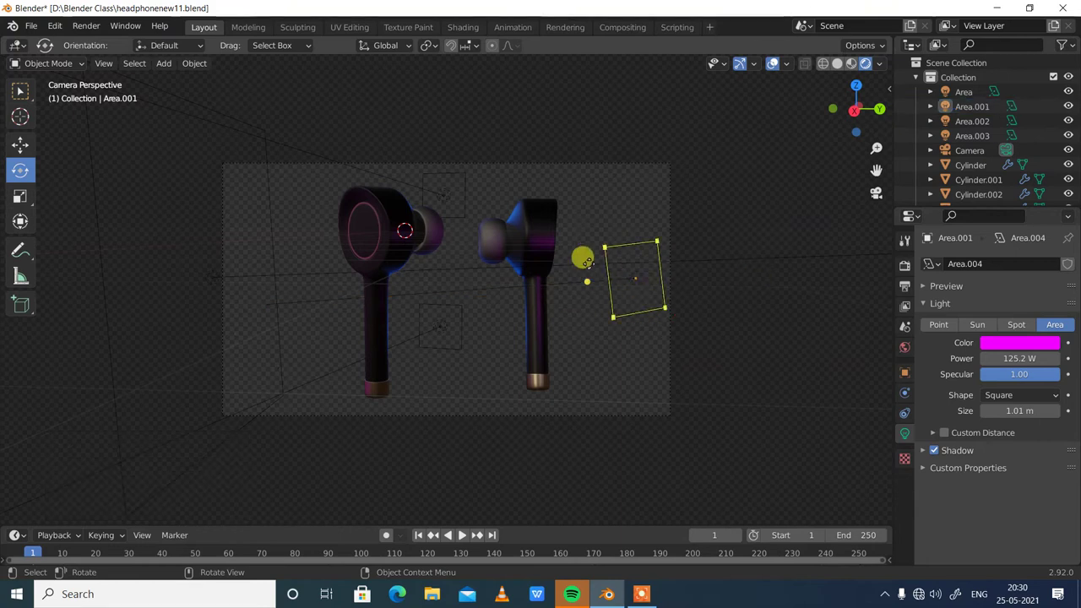
# Duplicate the upper blue light, place the copy about 1.6 m higher, and rotate it 84.2° about Y
pyautogui.click(465, 216)
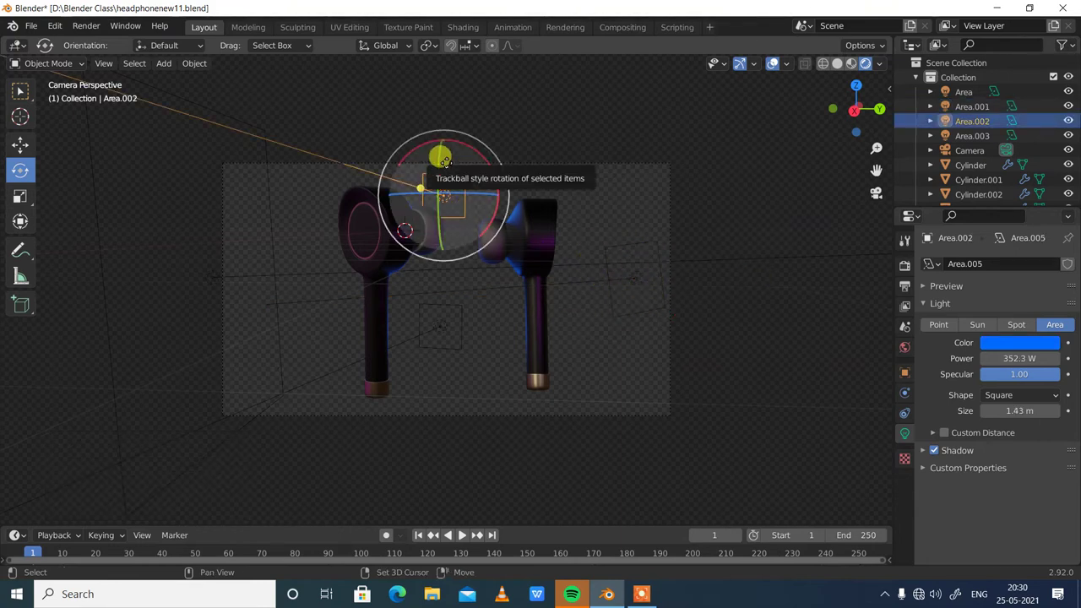
pyautogui.hotkey('shift', 'd')
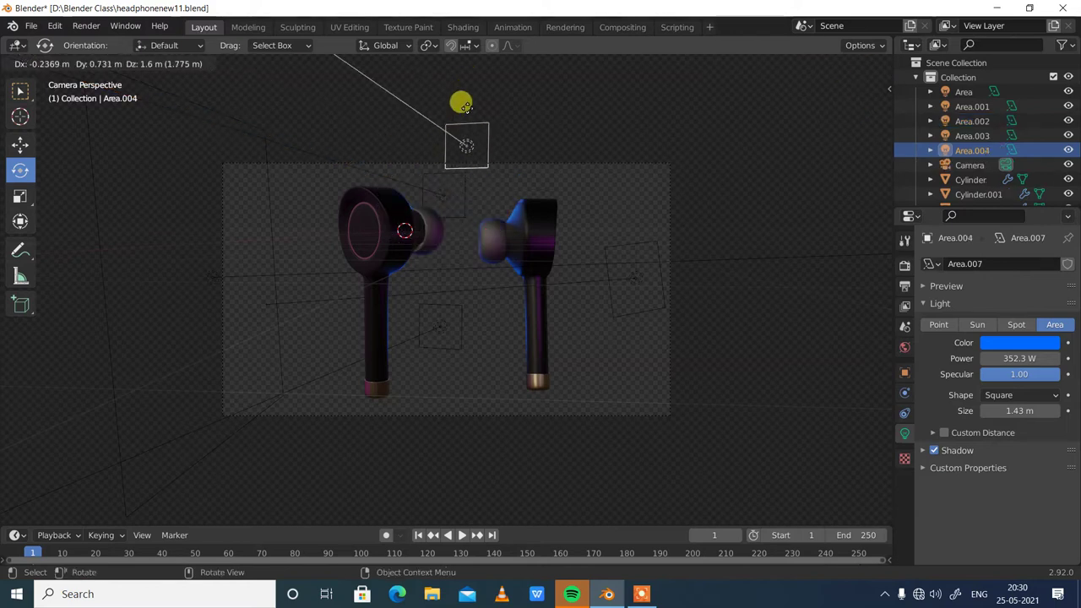
pyautogui.click(465, 102)
pyautogui.moveTo(675, 209); pyautogui.dragTo(586, 258, button='middle')
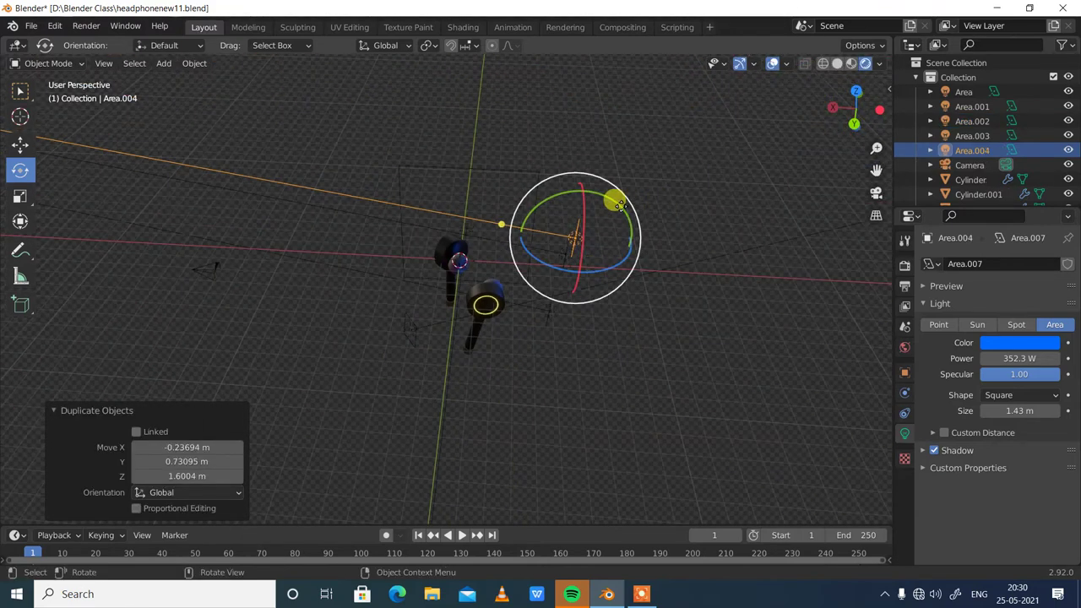
pyautogui.moveTo(631, 239); pyautogui.dragTo(590, 281)
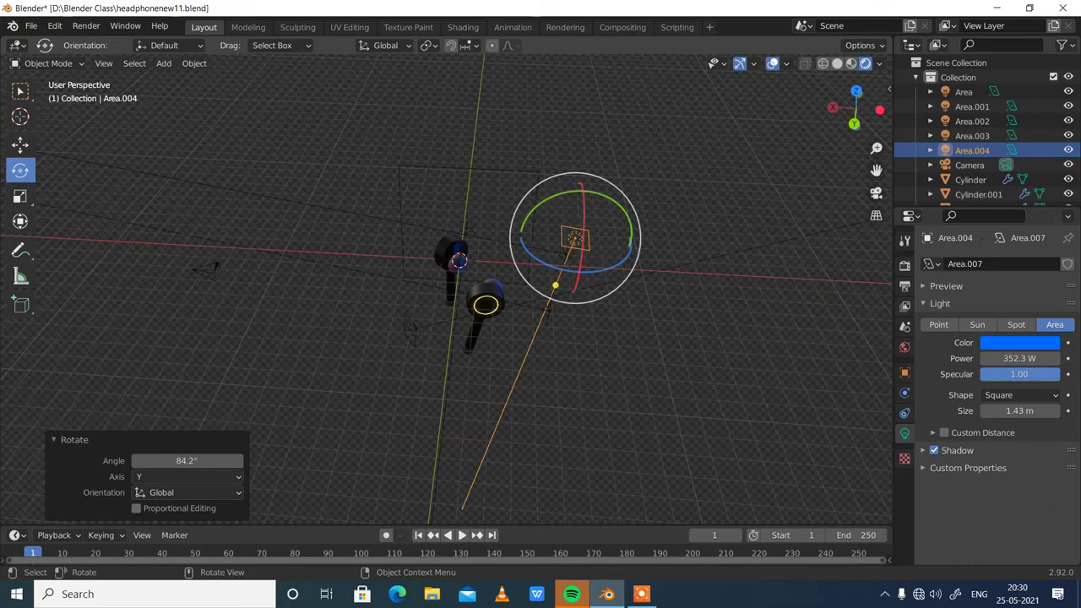
# Move the copied blue light about 6.23 m along X and adjust its height by about -0.41 m and 2.75 m along Z
pyautogui.click(38, 146)
pyautogui.moveTo(514, 231); pyautogui.dragTo(391, 217, button='middle')
pyautogui.moveTo(391, 217); pyautogui.dragTo(581, 290)
pyautogui.moveTo(582, 290); pyautogui.dragTo(483, 222, button='middle')
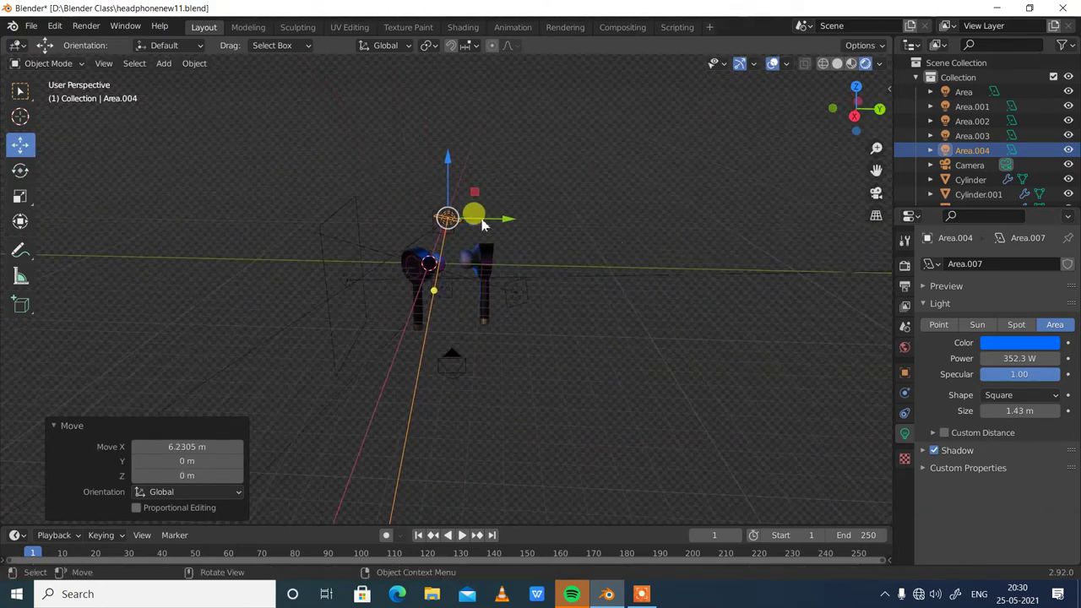
pyautogui.moveTo(452, 169); pyautogui.dragTo(475, 159)
pyautogui.click(876, 193)
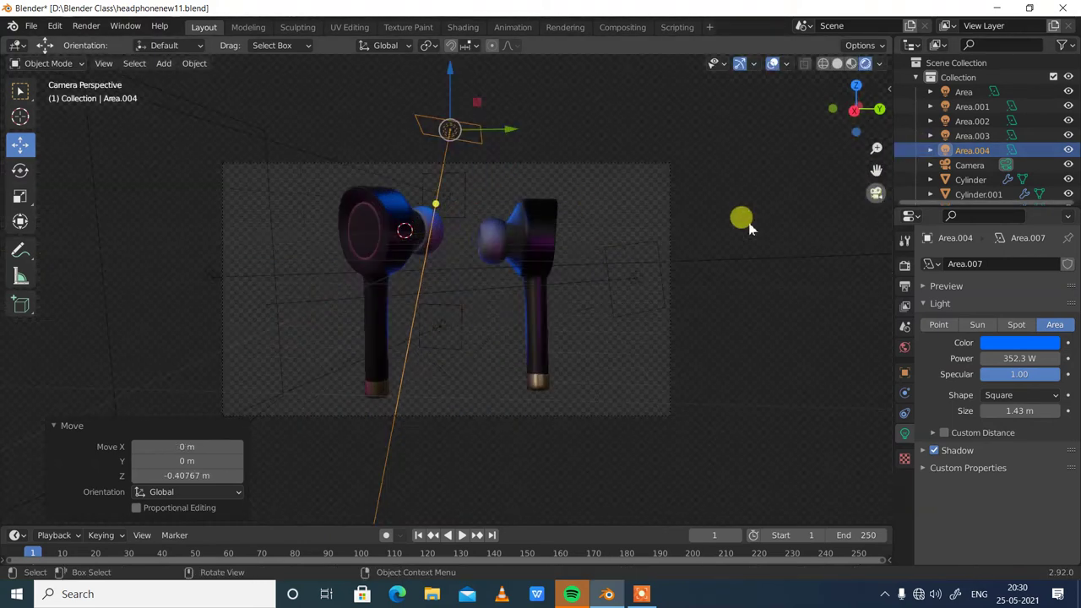
pyautogui.moveTo(510, 137); pyautogui.dragTo(353, 452)
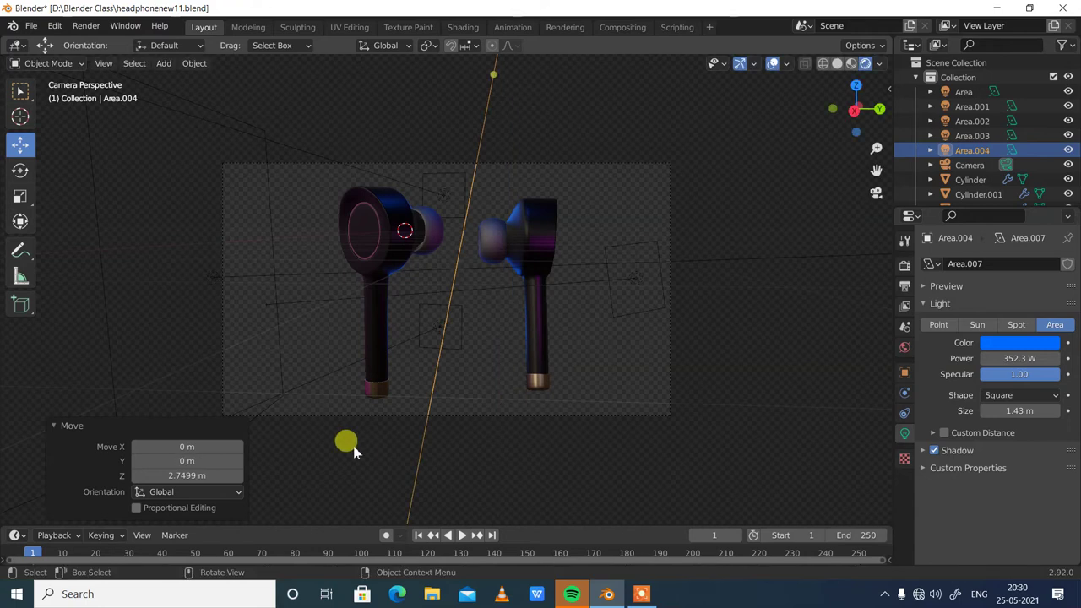
# Shrink the large magenta light beside the first earbud to 3.13 m, then reposition and rotate it to light the earbud's ring
pyautogui.click(259, 144)
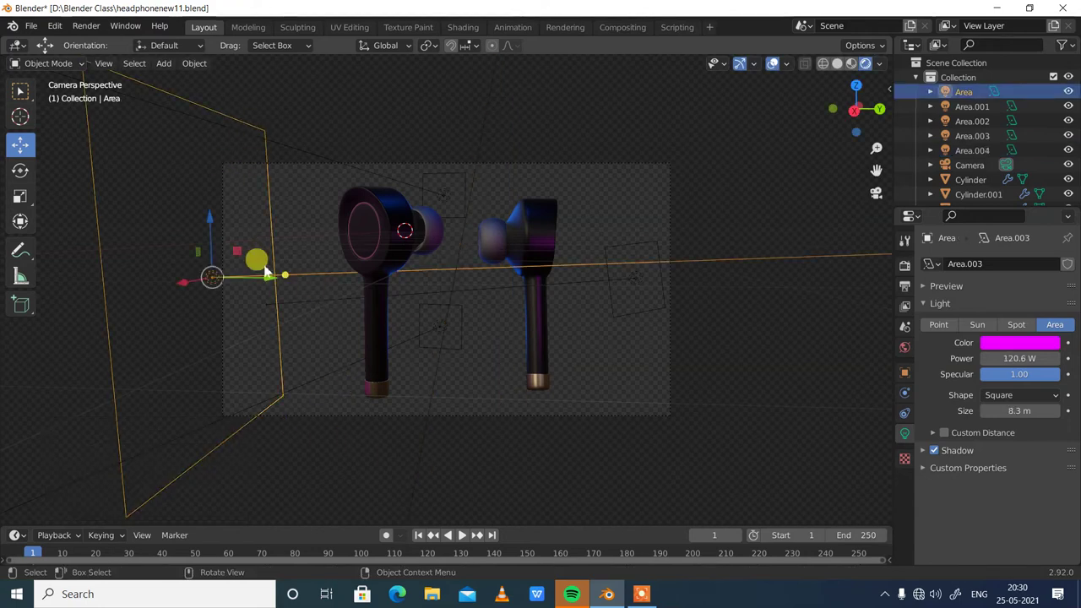
pyautogui.moveTo(263, 126); pyautogui.dragTo(210, 340)
pyautogui.moveTo(232, 221); pyautogui.dragTo(299, 289)
pyautogui.click(20, 170)
pyautogui.moveTo(163, 277); pyautogui.dragTo(126, 298)
pyautogui.click(694, 306)
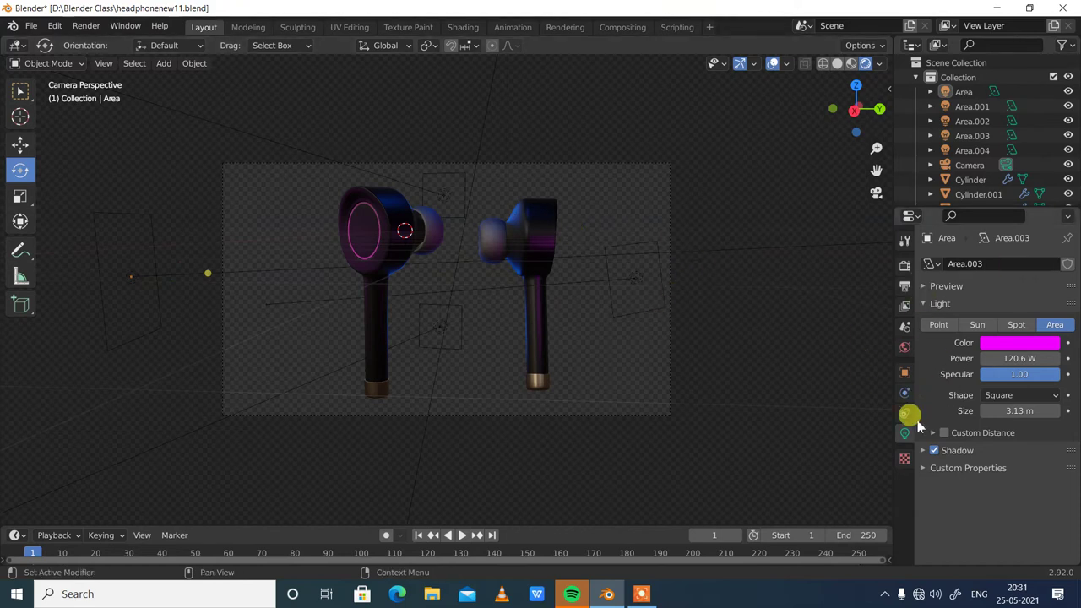
# Toggle the film's Transparent option off and back on to compare the earbuds with and without the environment background
pyautogui.click(905, 265)
pyautogui.scroll(-2, 952, 451)
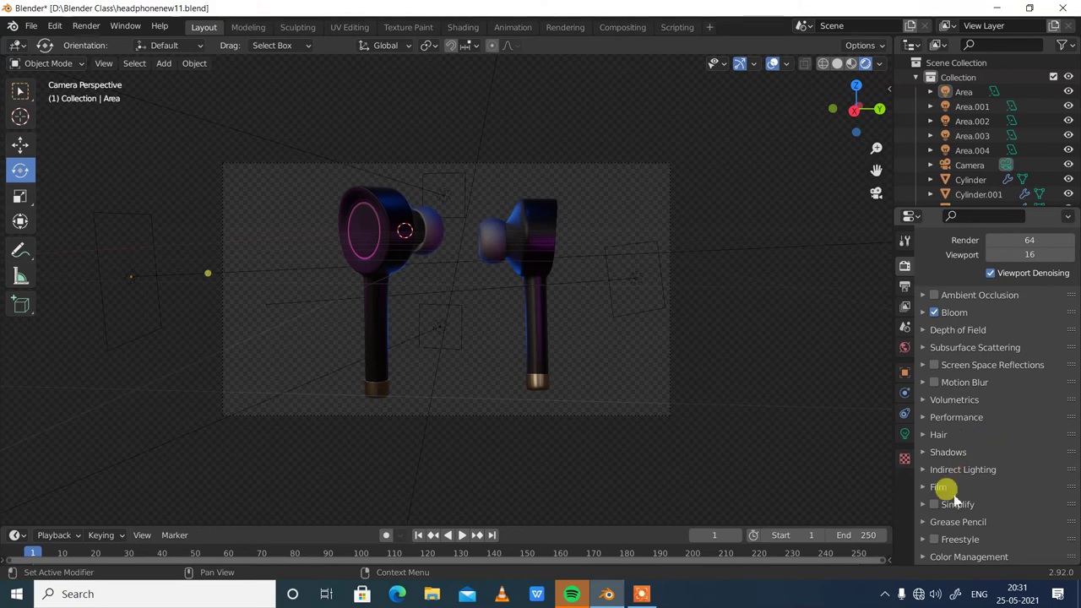
pyautogui.scroll(2, 943, 382)
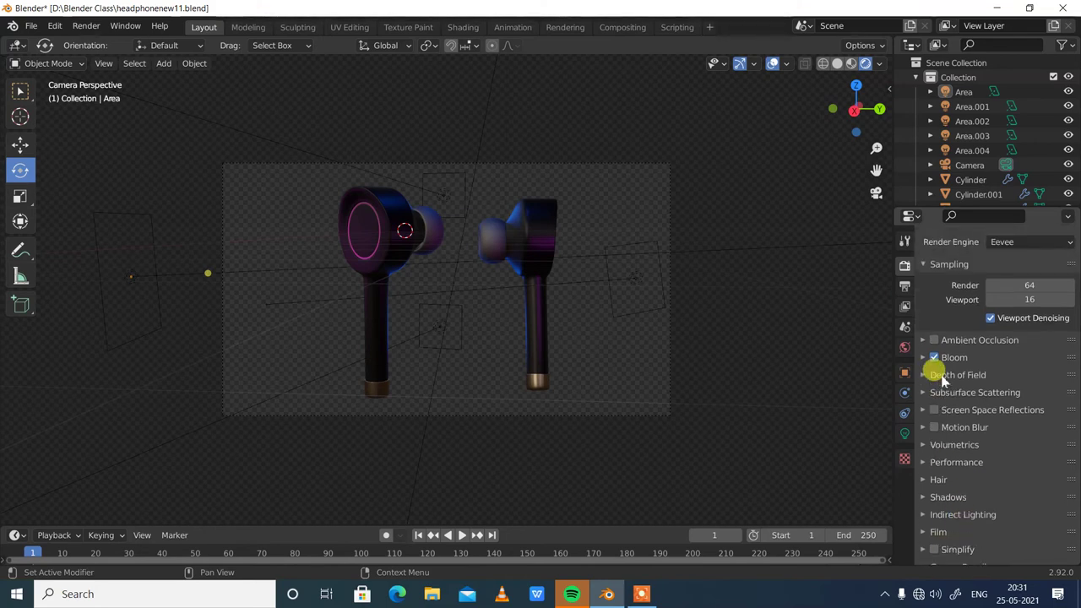
pyautogui.scroll(-2, 949, 516)
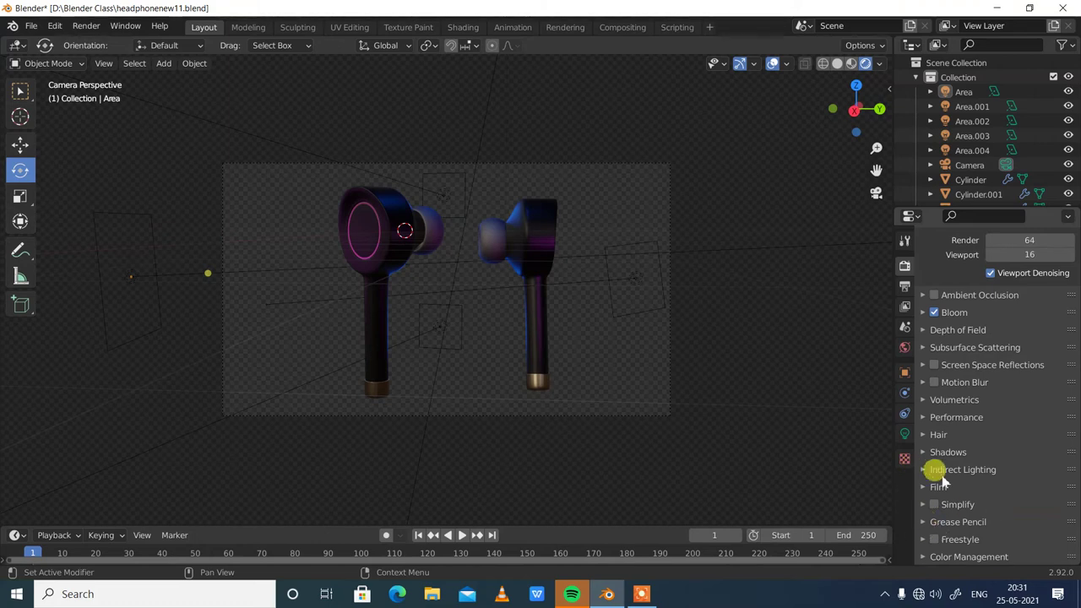
pyautogui.click(921, 488)
pyautogui.click(986, 524)
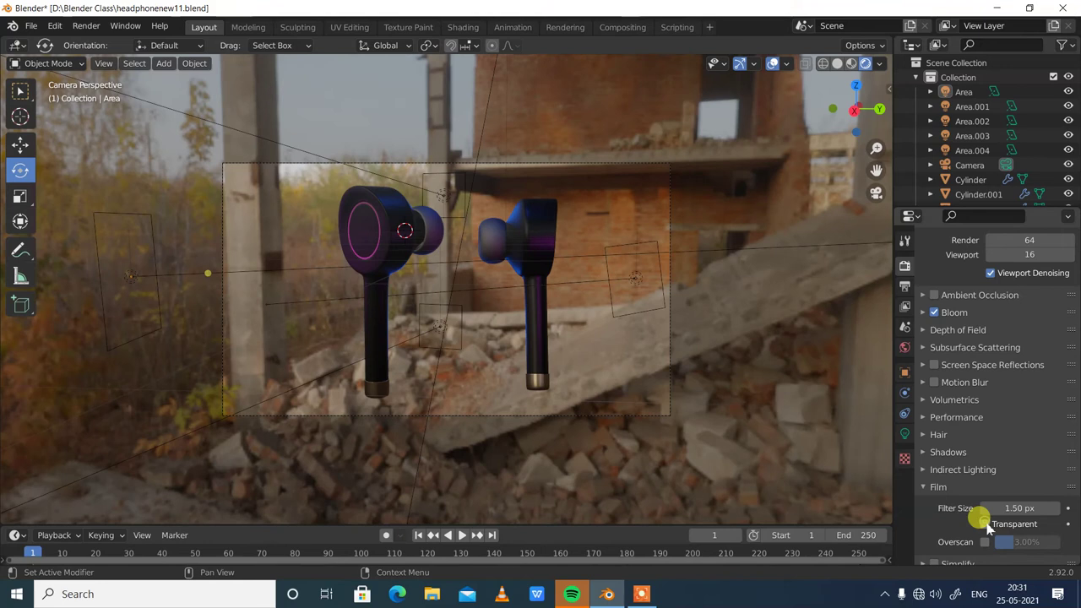
pyautogui.click(985, 524)
pyautogui.click(986, 523)
pyautogui.click(985, 524)
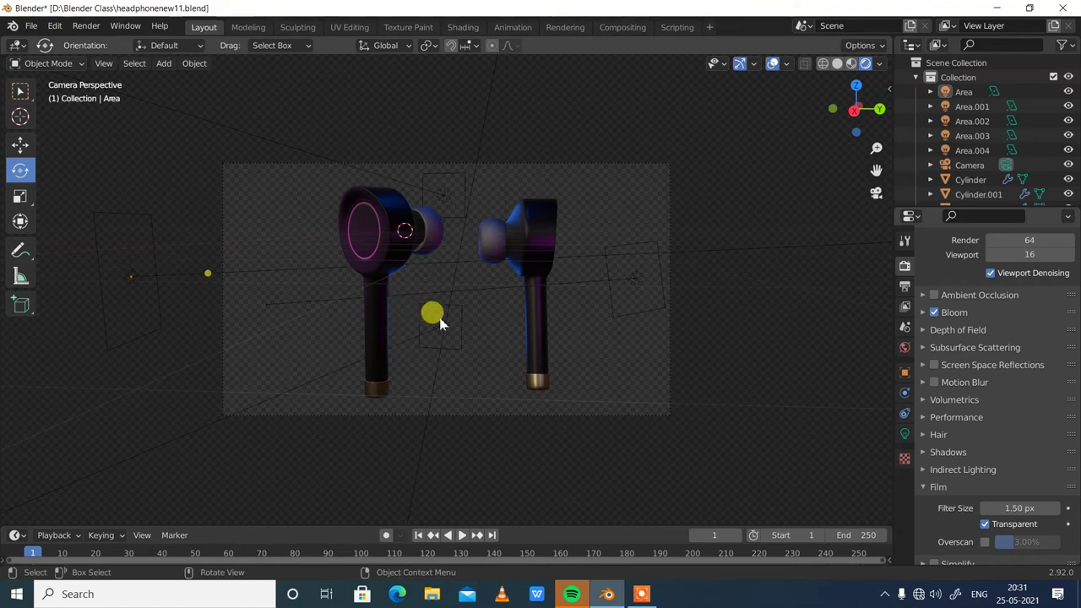
# Move the first earbud's magenta light down about 2.65 m and then about 3.27 m along X
pyautogui.click(140, 208)
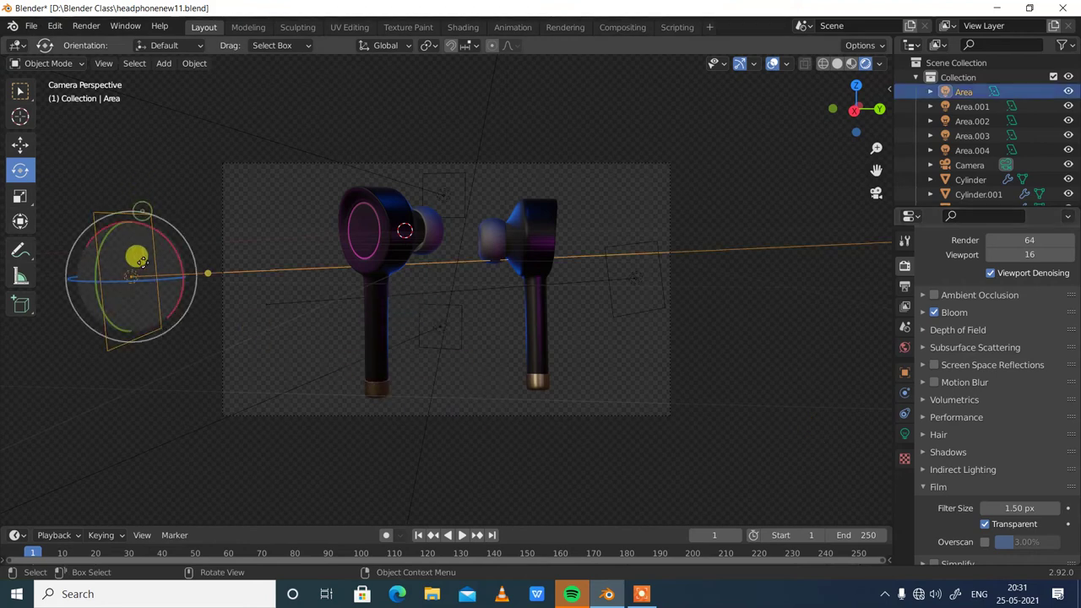
pyautogui.moveTo(133, 253); pyautogui.dragTo(168, 383)
pyautogui.click(21, 143)
pyautogui.moveTo(491, 303); pyautogui.dragTo(399, 203, button='middle')
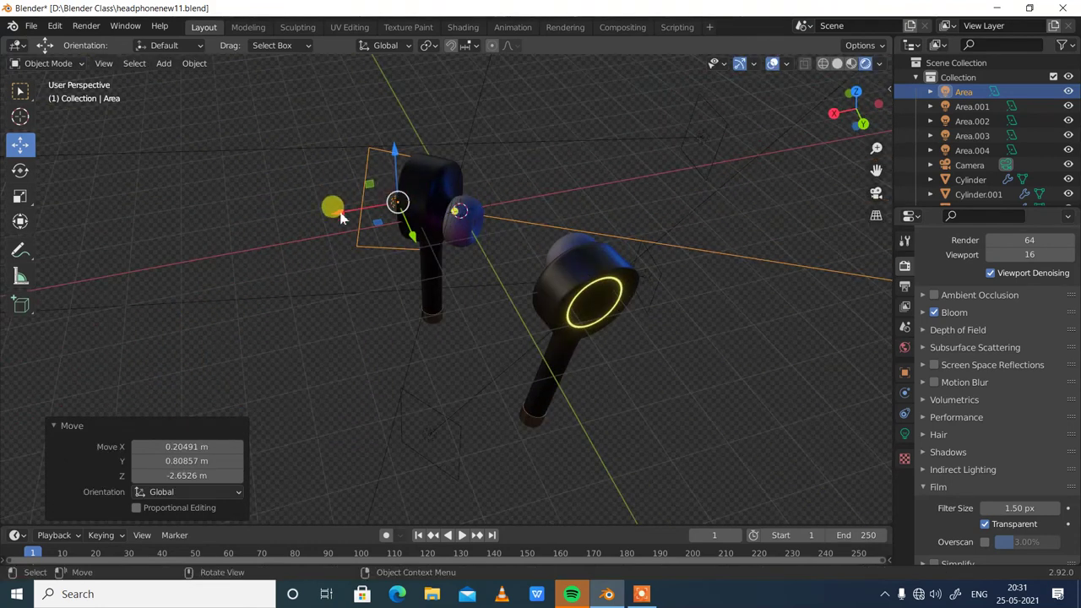
pyautogui.moveTo(345, 219); pyautogui.dragTo(312, 235)
pyautogui.moveTo(313, 234); pyautogui.dragTo(402, 300, button='middle')
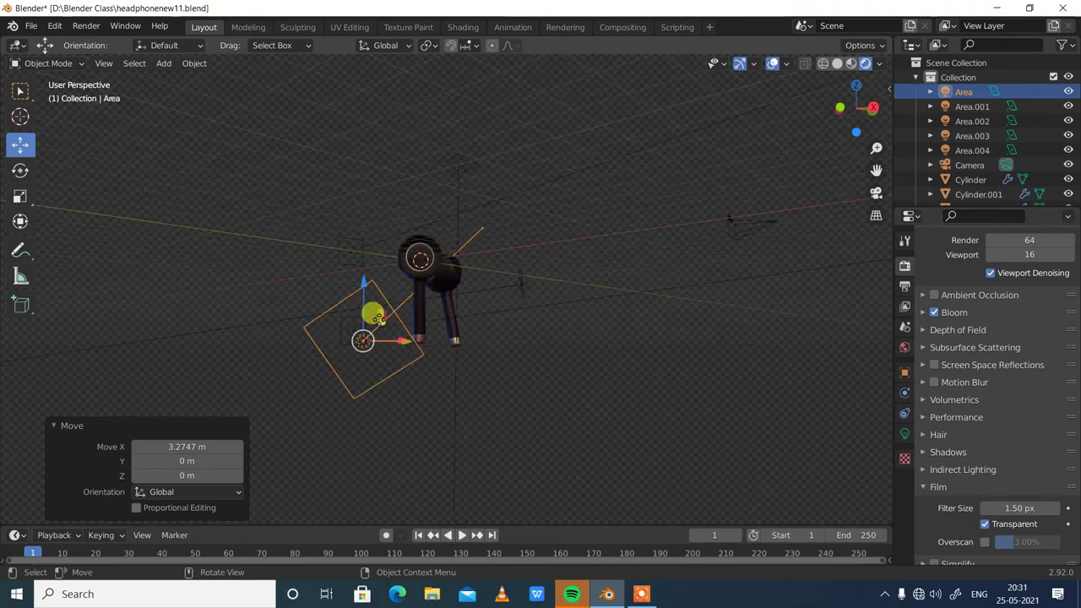
# Shift the first earbud's magenta light about 1.44 m in X, 1.15 m in Y and 1.61 m in Z, and enlarge it to 3.56 m
pyautogui.moveTo(362, 340); pyautogui.dragTo(416, 293)
pyautogui.moveTo(484, 323); pyautogui.dragTo(422, 362, button='middle')
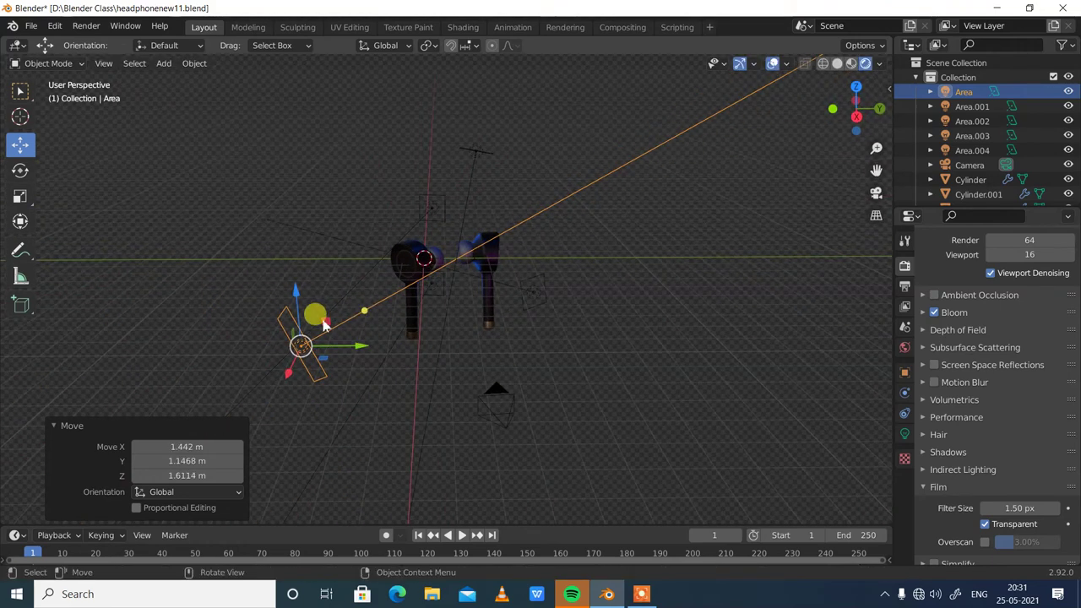
pyautogui.moveTo(319, 376)
pyautogui.mouseDown()
pyautogui.moveTo(290, 362)
pyautogui.moveTo(318, 360)
pyautogui.mouseUp()
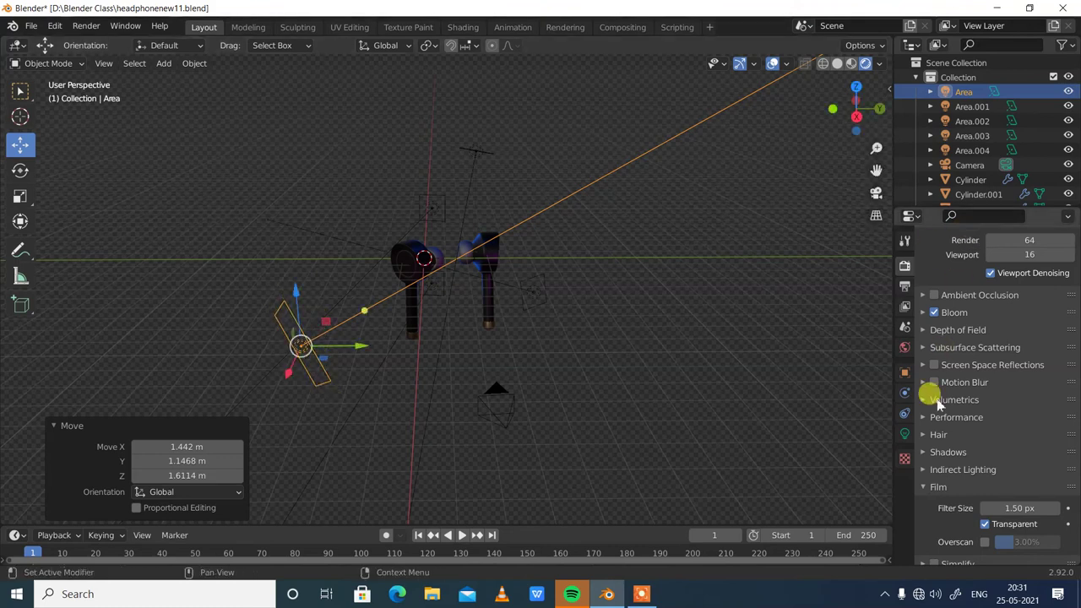
# In camera view, raise the first earbud's magenta light to 270.7 W and shrink it to 1.91 m
pyautogui.click(904, 430)
pyautogui.click(876, 193)
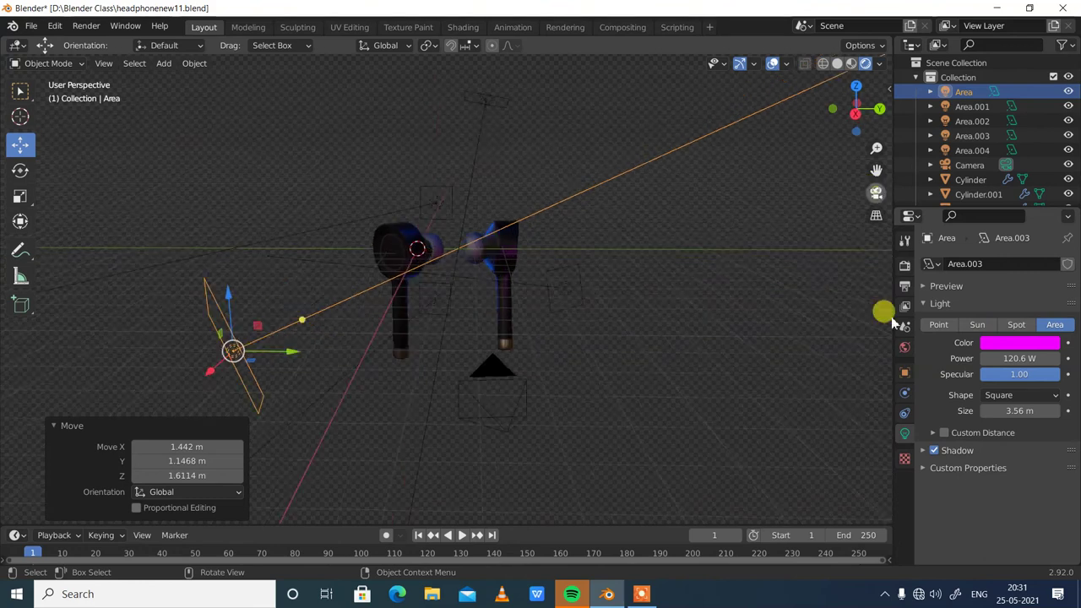
pyautogui.moveTo(1001, 358); pyautogui.dragTo(1010, 358)
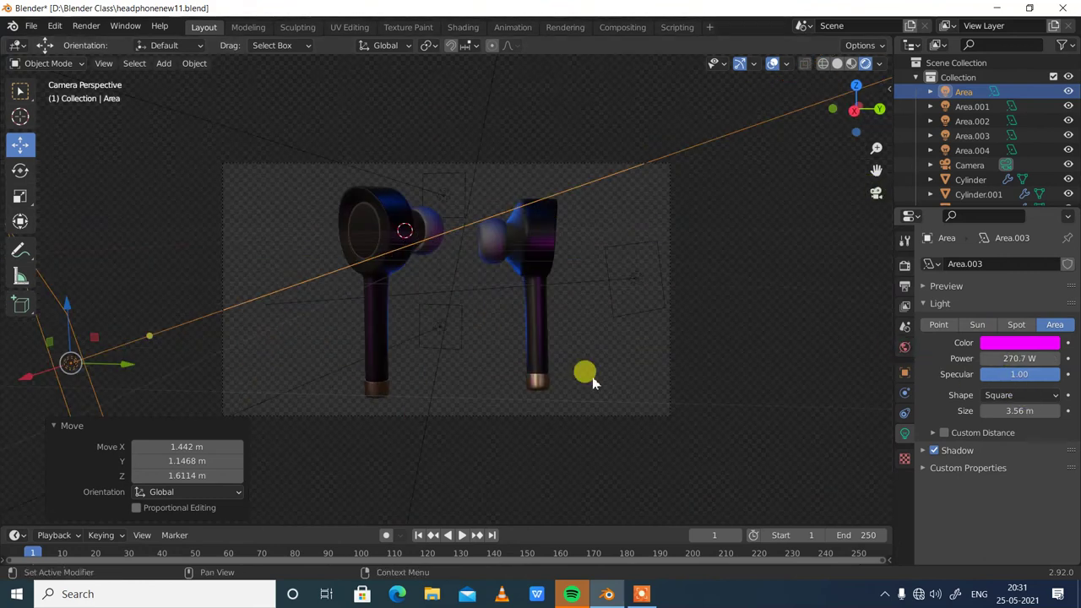
pyautogui.moveTo(70, 309)
pyautogui.mouseDown()
pyautogui.moveTo(121, 265)
pyautogui.moveTo(53, 313)
pyautogui.moveTo(66, 309)
pyautogui.mouseUp()
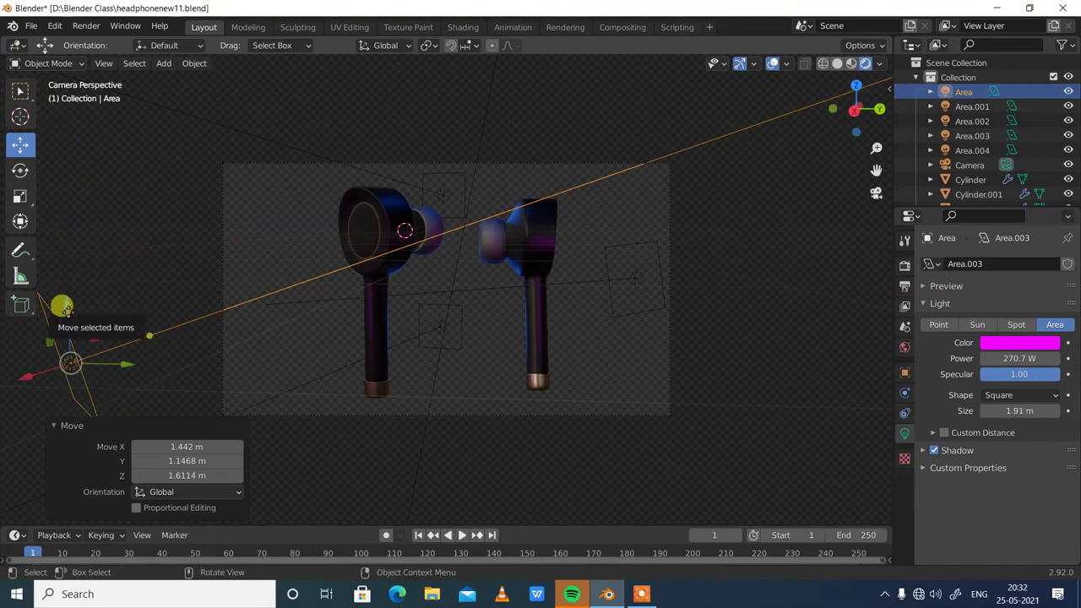
# Duplicate the first earbud's magenta light about 0.23 m along negative X, 0.44 m in Y and 1.83 m in Z, and save the file
pyautogui.hotkey('shift', 'd')
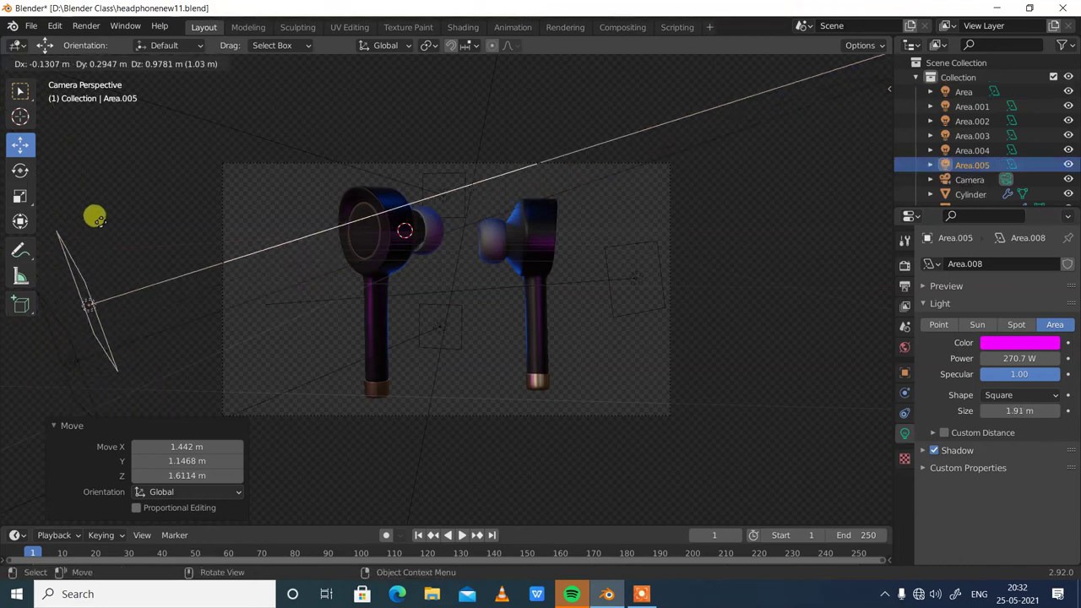
pyautogui.click(90, 200)
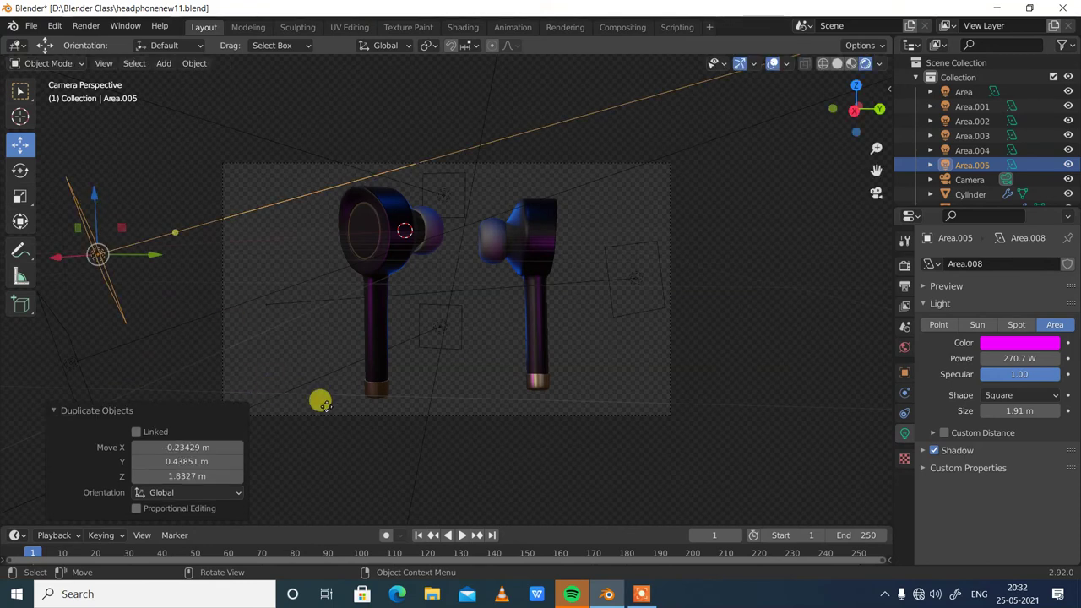
pyautogui.hotkey('ctrl', 's')
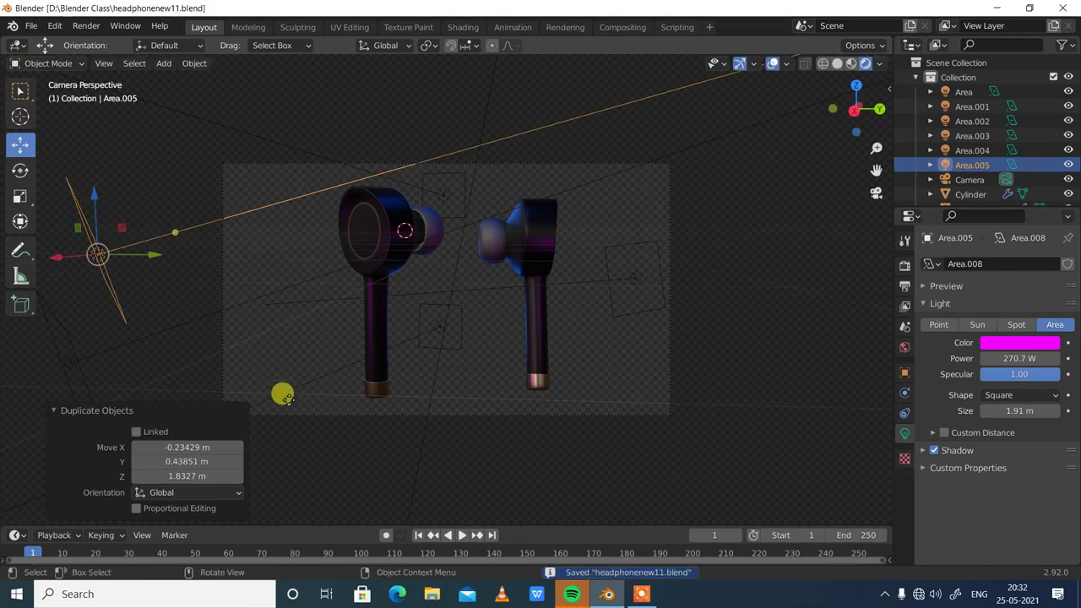
pyautogui.click(708, 302)
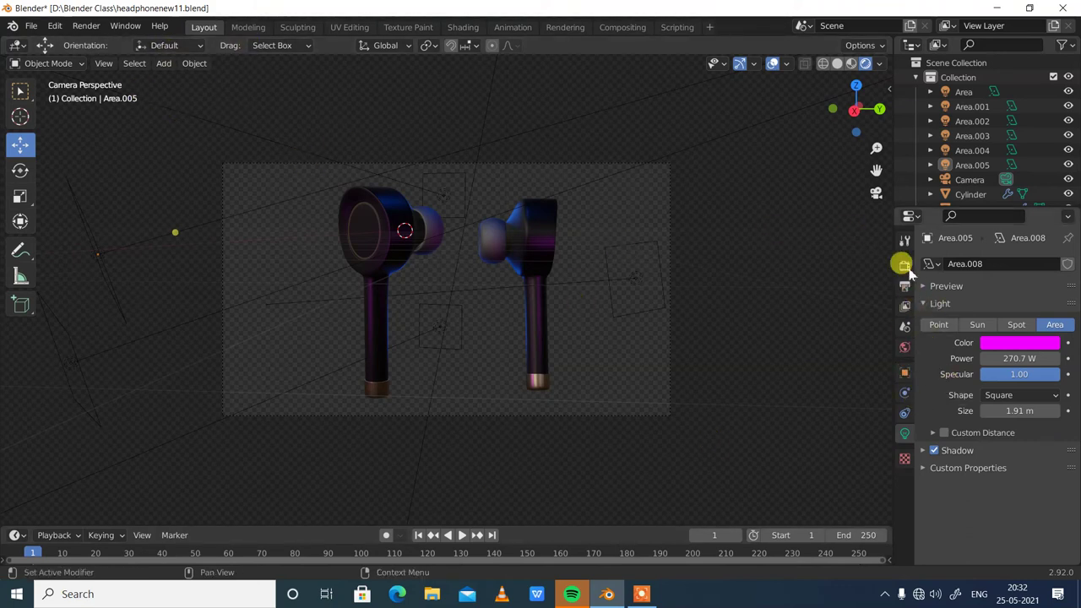
# In the render settings, set the Bloom threshold to 2.119 and its knee to 0.354
pyautogui.click(904, 269)
pyautogui.scroll(-4, 956, 422)
pyautogui.click(946, 464)
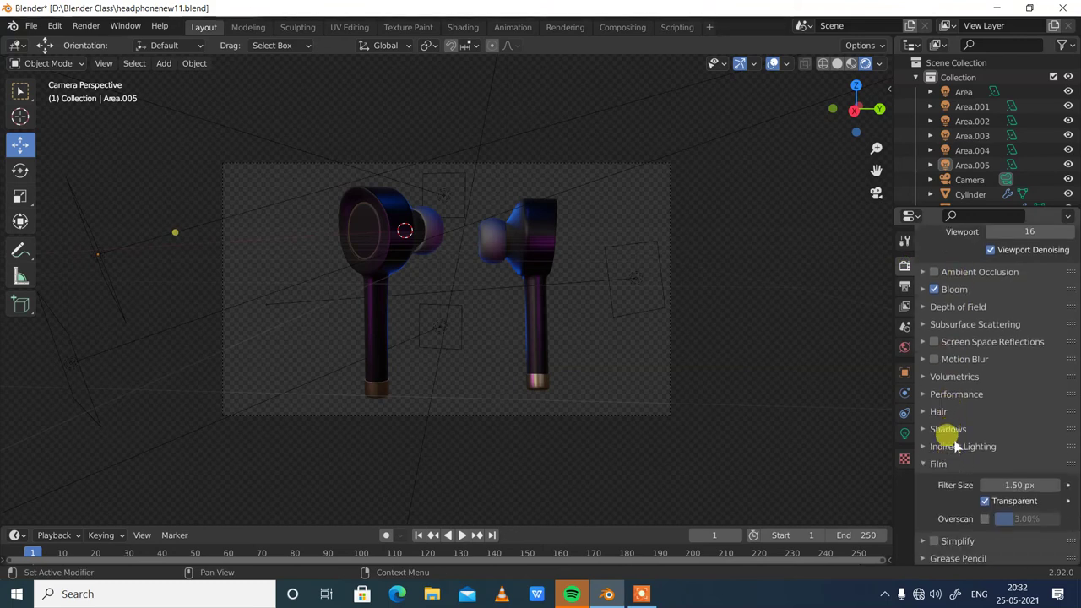
pyautogui.scroll(2, 957, 384)
pyautogui.click(922, 335)
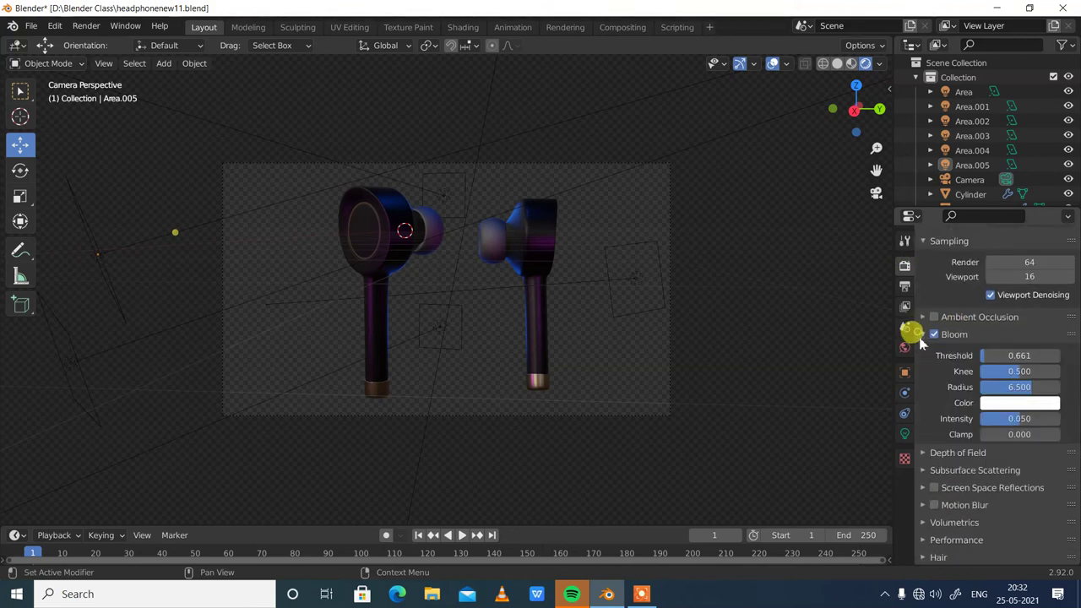
pyautogui.moveTo(1016, 377); pyautogui.dragTo(997, 354)
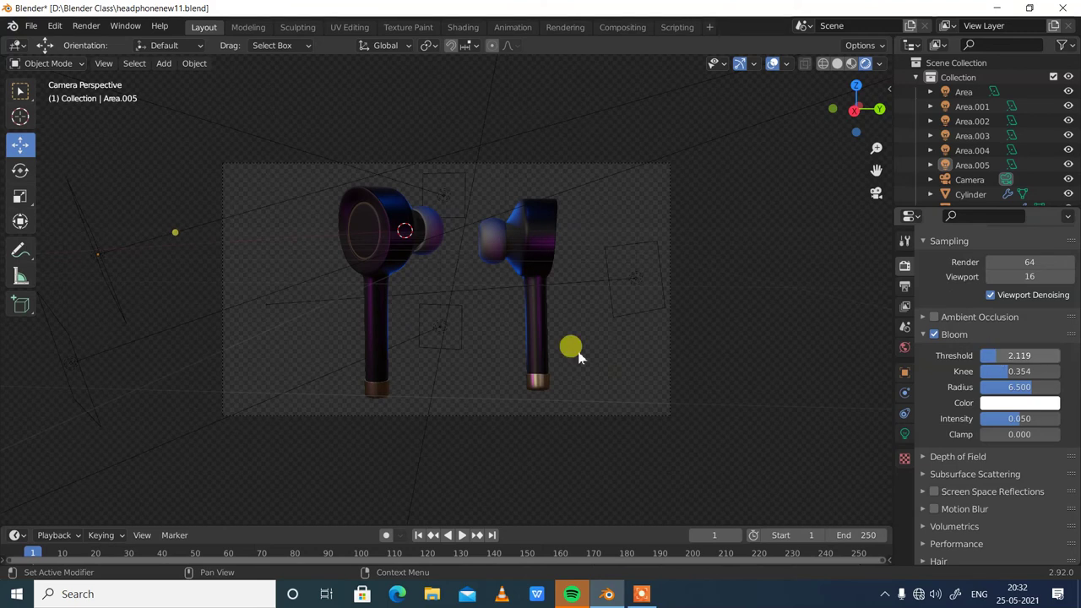
# Select the ring on the first earbud's outer face and show its material settings
pyautogui.click(355, 261)
pyautogui.click(358, 264)
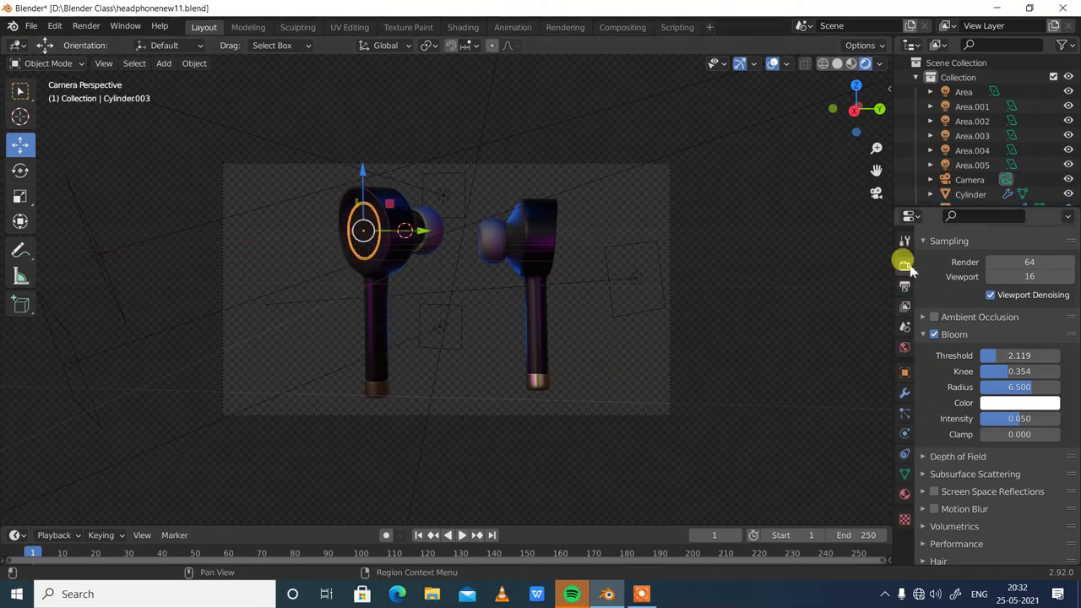
pyautogui.click(904, 494)
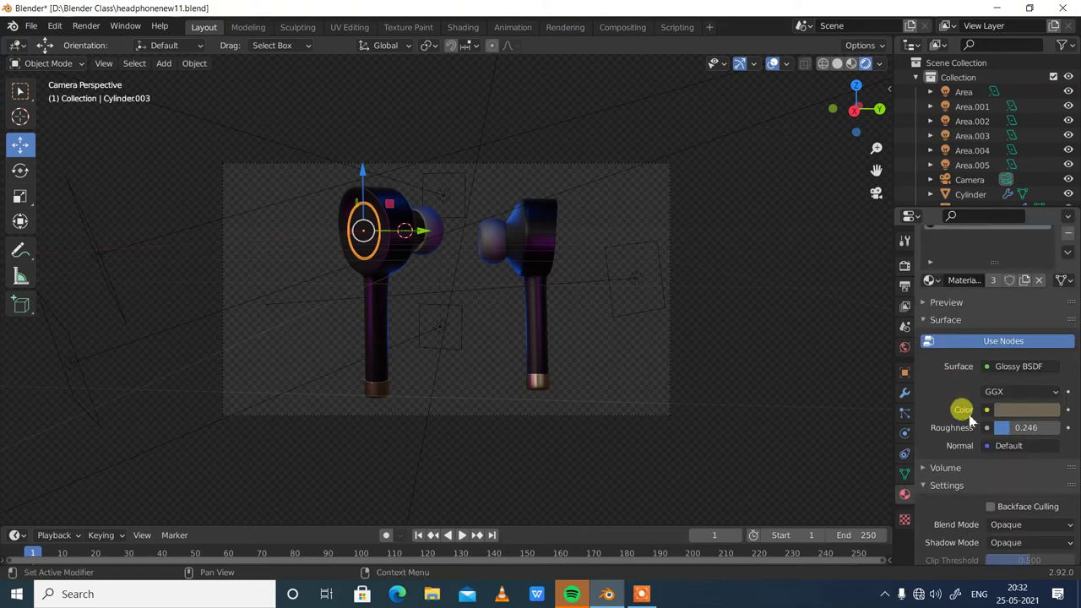
# Try an Emission shader on the ring's shared glossy material, and undo the change
pyautogui.scroll(2, 1020, 419)
pyautogui.click(1031, 411)
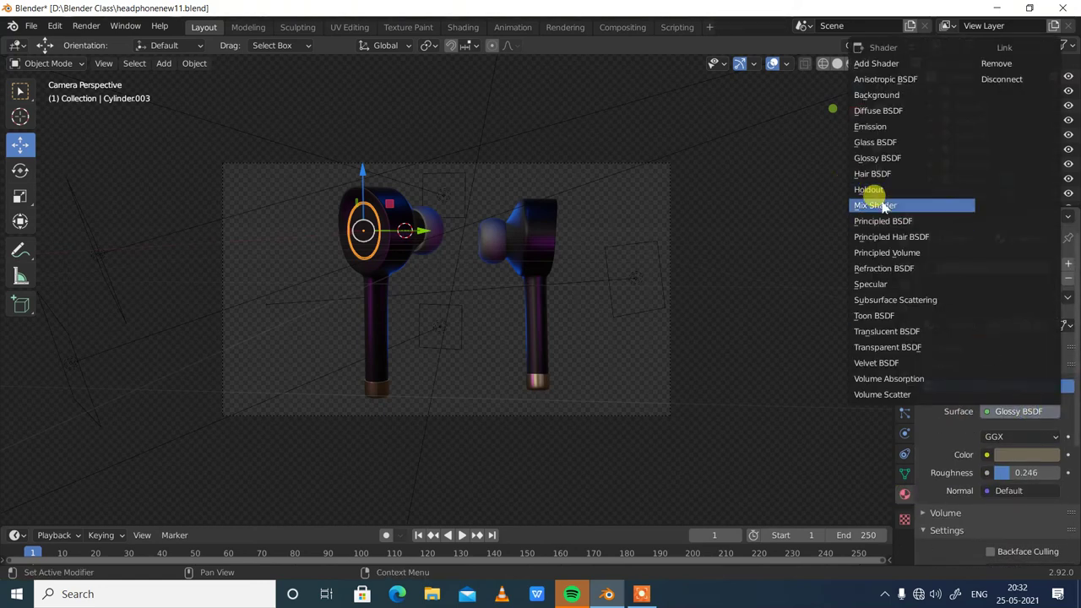
pyautogui.click(887, 128)
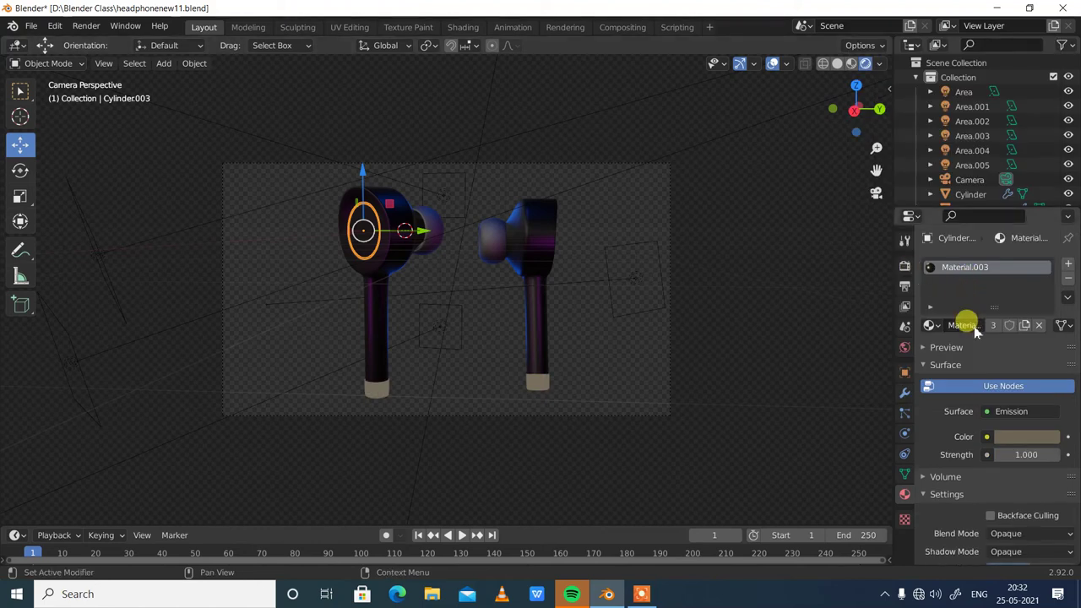
pyautogui.hotkey('ctrl', 'z')
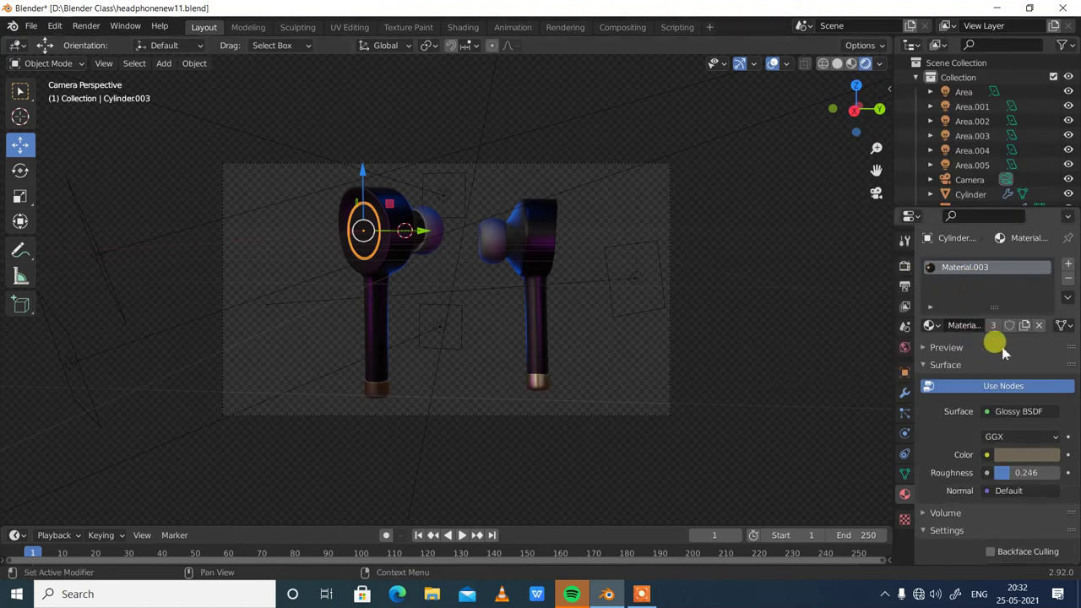
# Remove the shared material from the ring and give it a new material with an Emission surface
pyautogui.click(1067, 285)
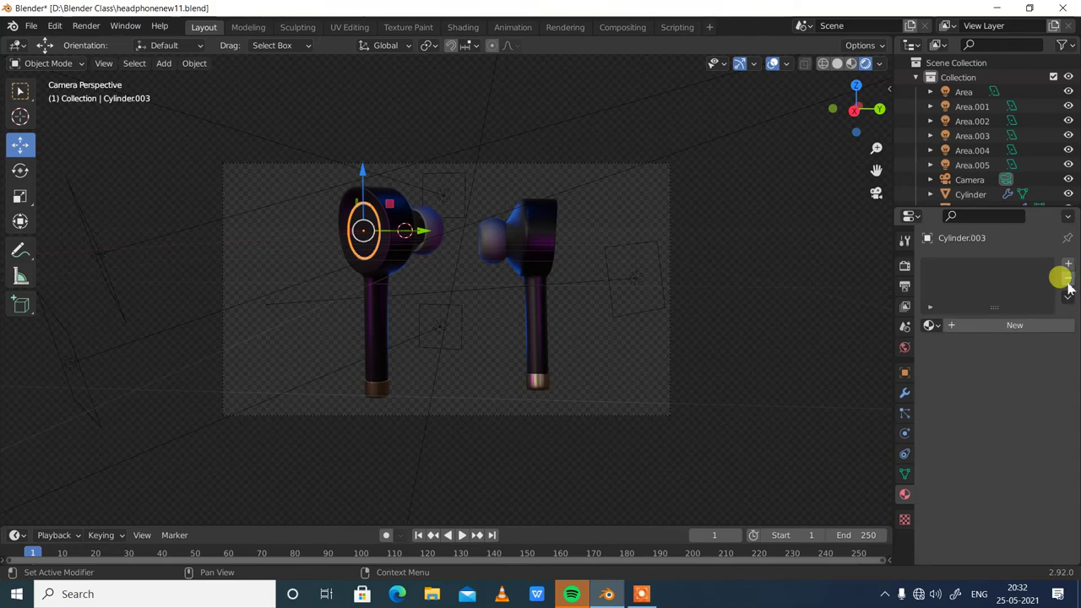
pyautogui.click(989, 325)
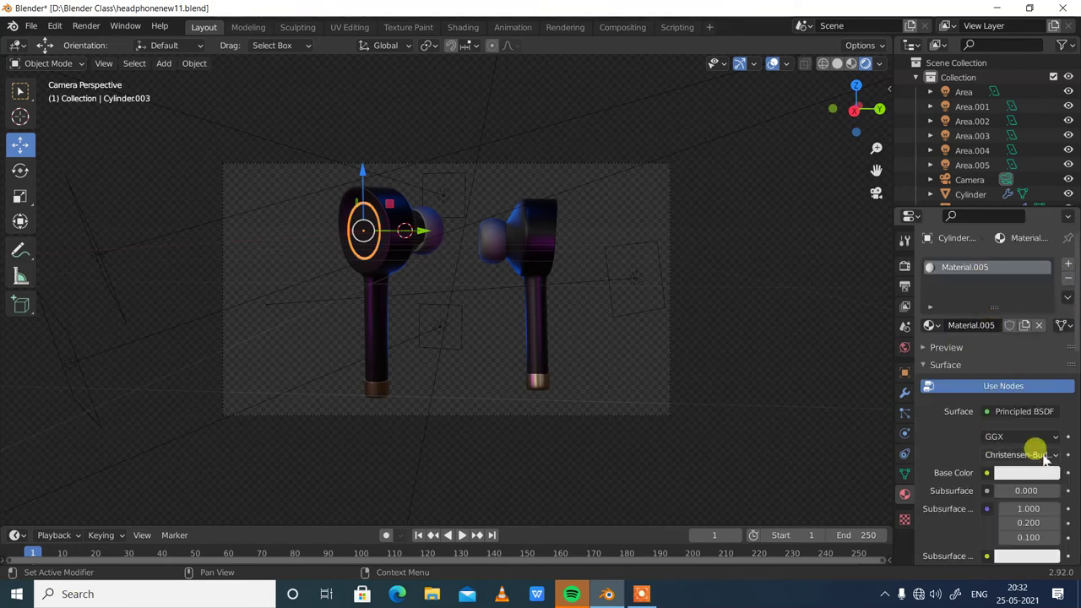
pyautogui.click(1035, 409)
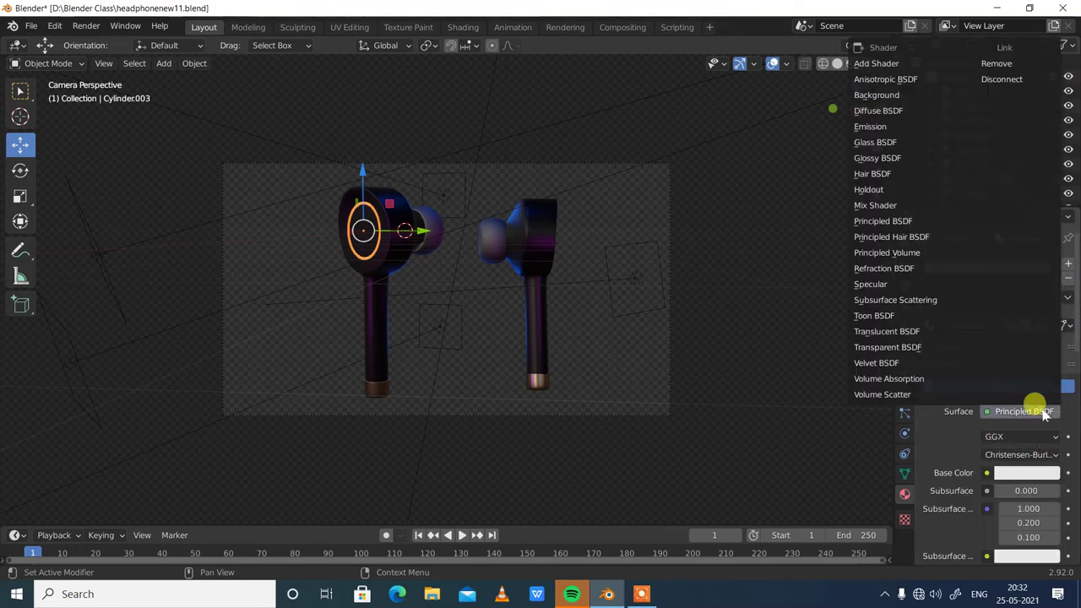
pyautogui.click(875, 126)
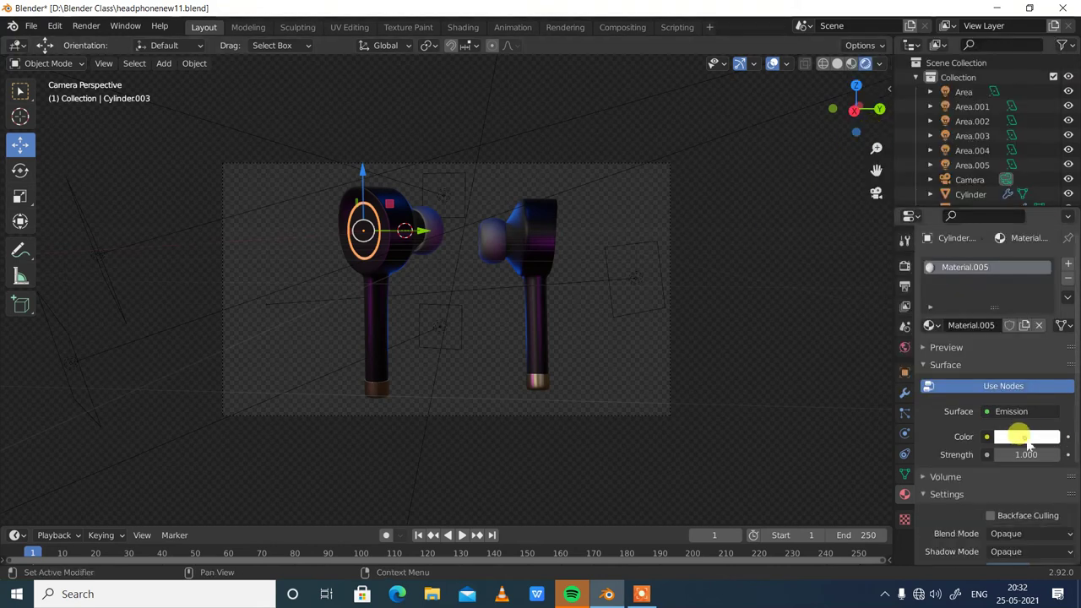
# Set the ring's emission color to a light orange with hue 0.062 and saturation 0.771
pyautogui.click(1026, 437)
pyautogui.click(950, 294)
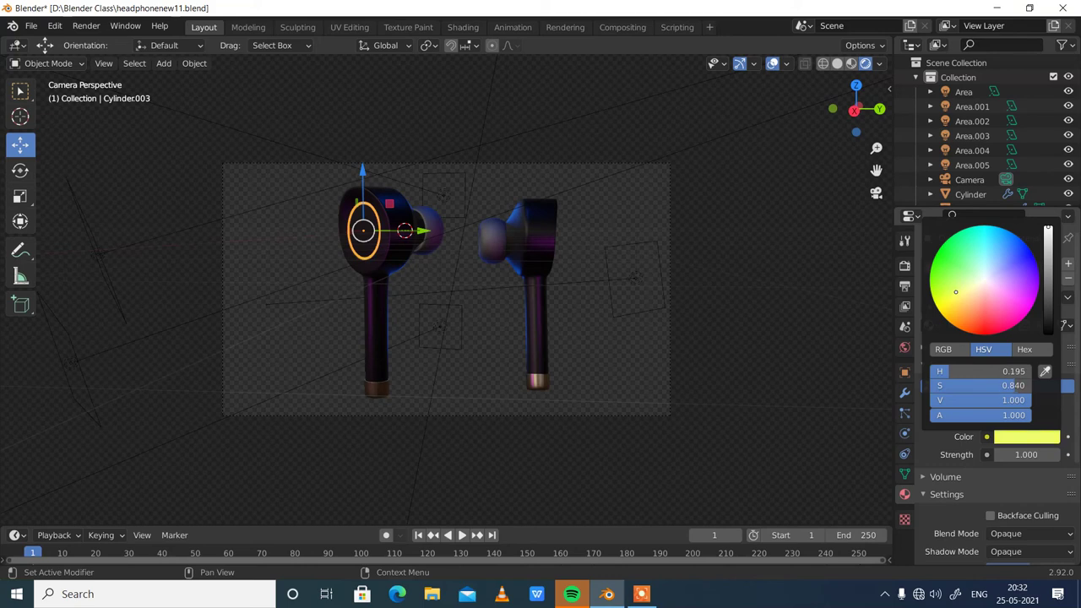
pyautogui.moveTo(955, 292)
pyautogui.mouseDown()
pyautogui.moveTo(946, 282)
pyautogui.moveTo(949, 297)
pyautogui.mouseUp()
pyautogui.moveTo(961, 294)
pyautogui.mouseDown()
pyautogui.moveTo(956, 307)
pyautogui.moveTo(1029, 249)
pyautogui.moveTo(964, 290)
pyautogui.moveTo(931, 293)
pyautogui.moveTo(973, 309)
pyautogui.mouseUp()
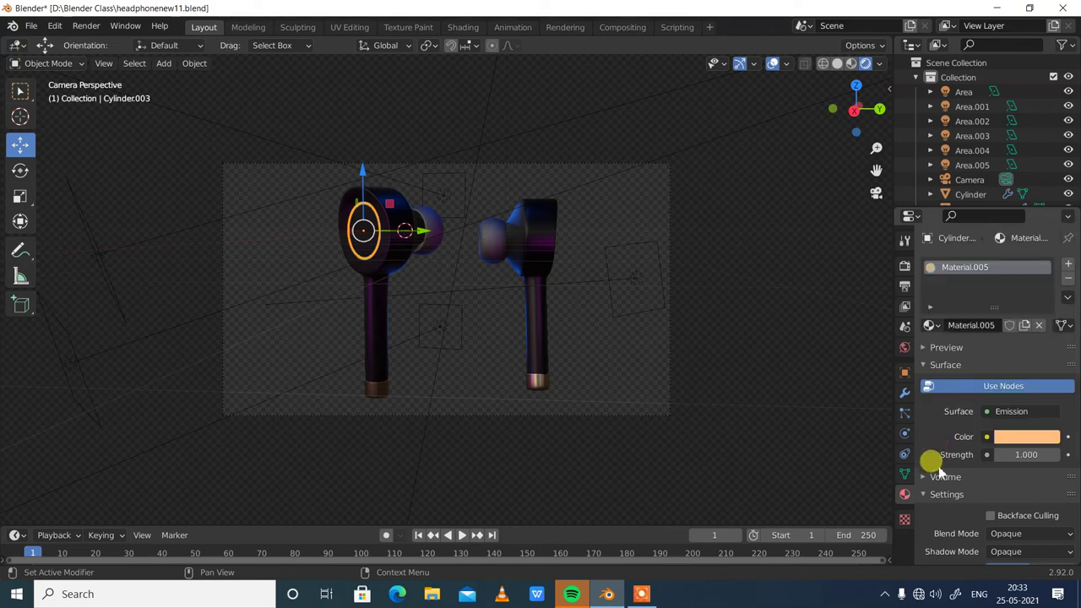
# Set the ring's emission strength to 19.5, change its color to a saturated blue, and deselect the ring
pyautogui.moveTo(993, 461); pyautogui.dragTo(1027, 461)
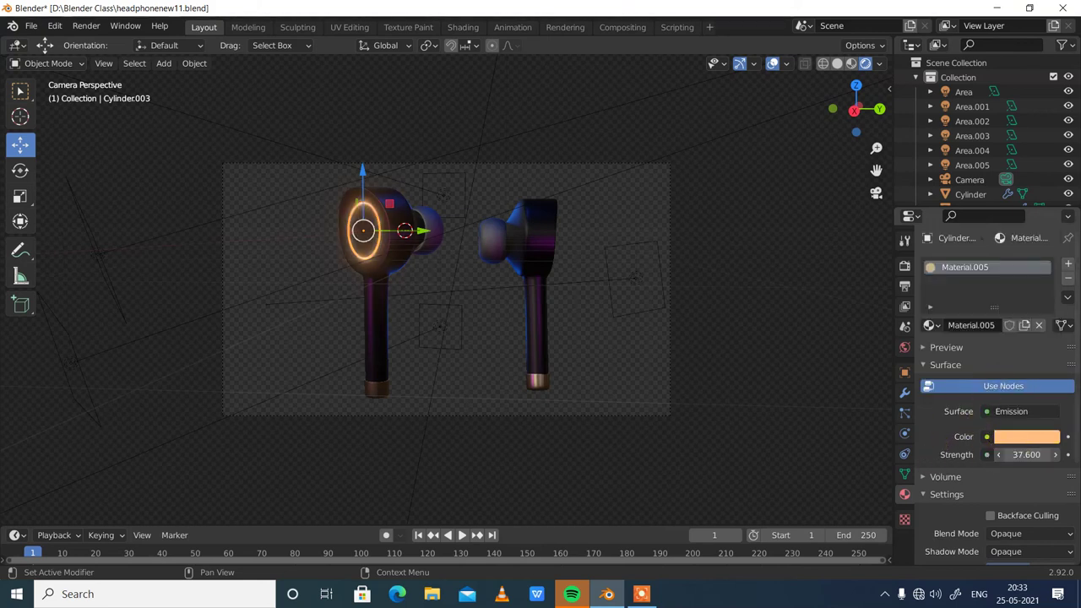
pyautogui.moveTo(1027, 454); pyautogui.dragTo(1017, 454)
pyautogui.click(1014, 436)
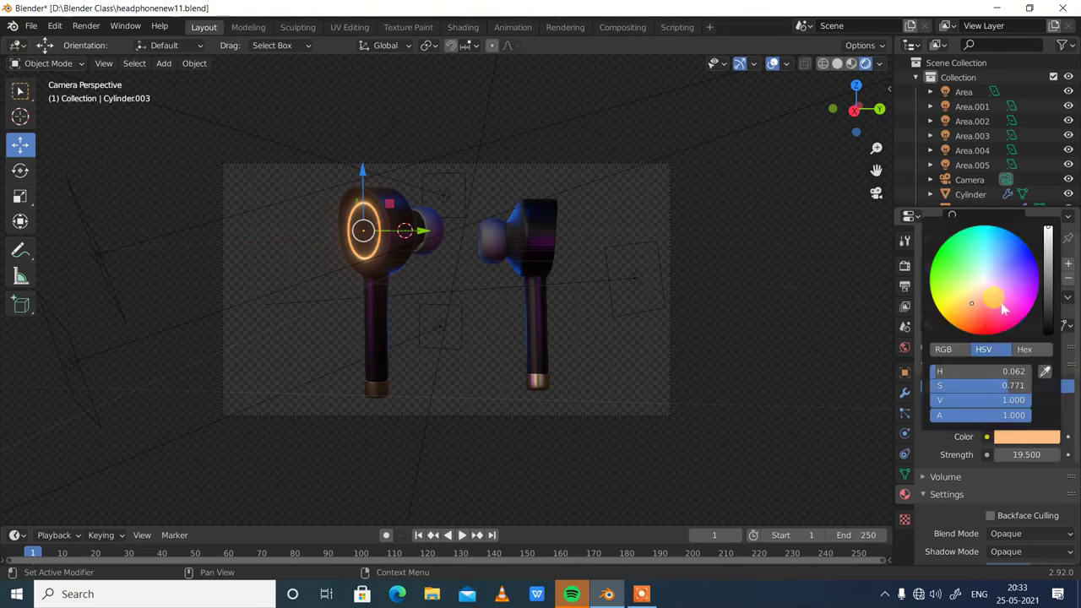
pyautogui.click(1017, 236)
pyautogui.moveTo(1017, 237); pyautogui.dragTo(1015, 234)
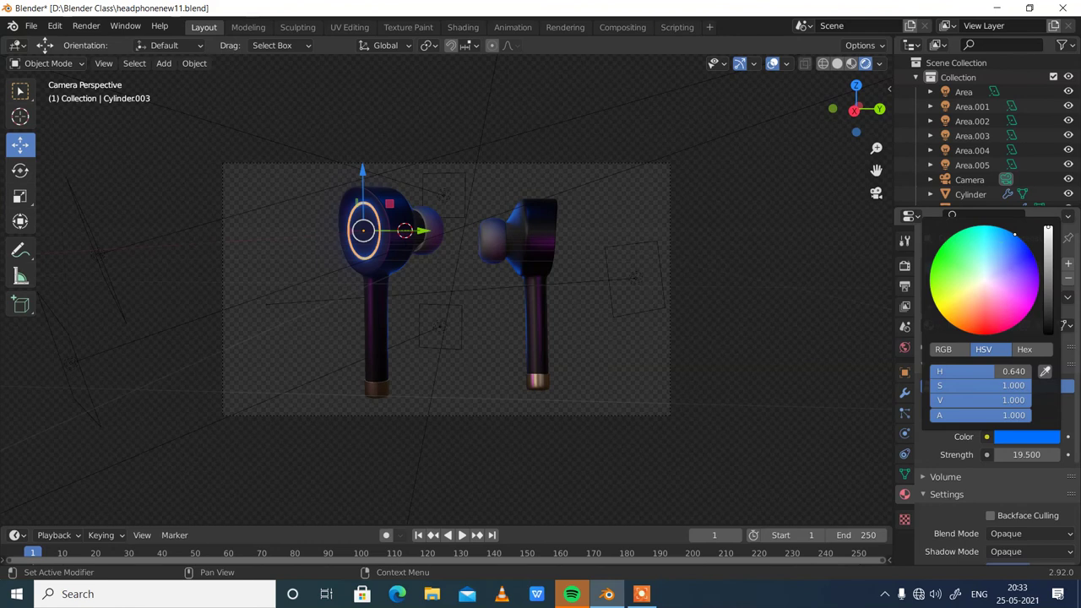
pyautogui.click(1032, 254)
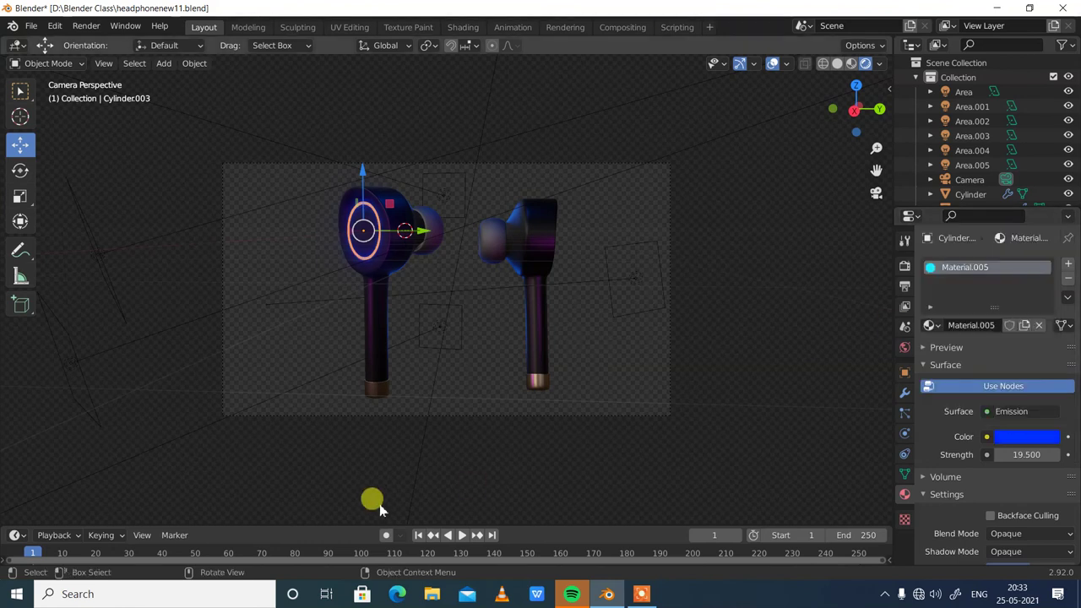
pyautogui.click(601, 384)
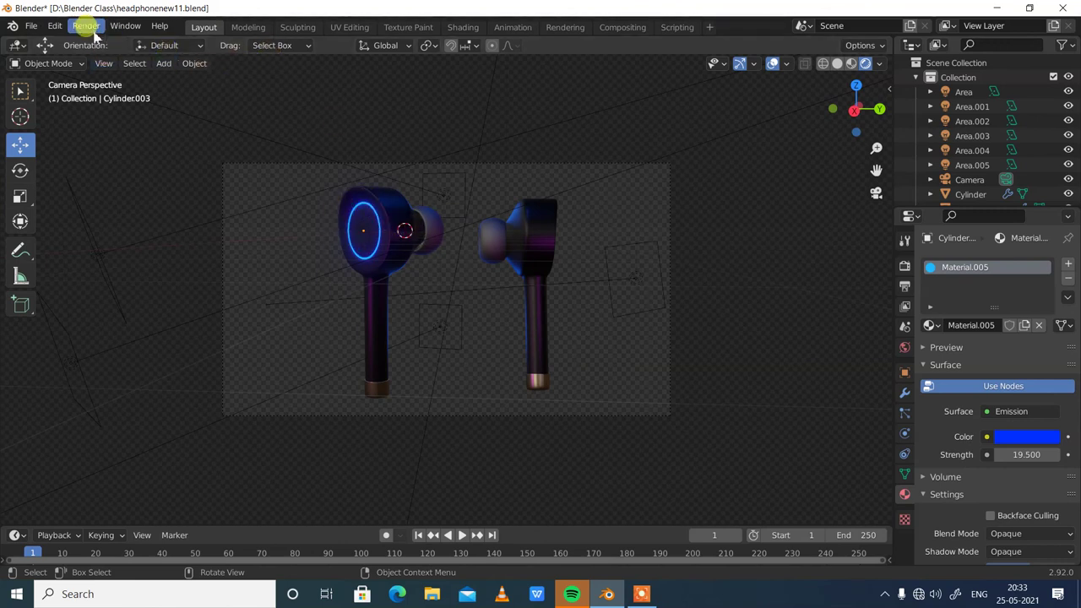
# Render the image with Eevee, inspect the whole frame with the glowing ring, and close the render window
pyautogui.click(86, 26)
pyautogui.click(105, 43)
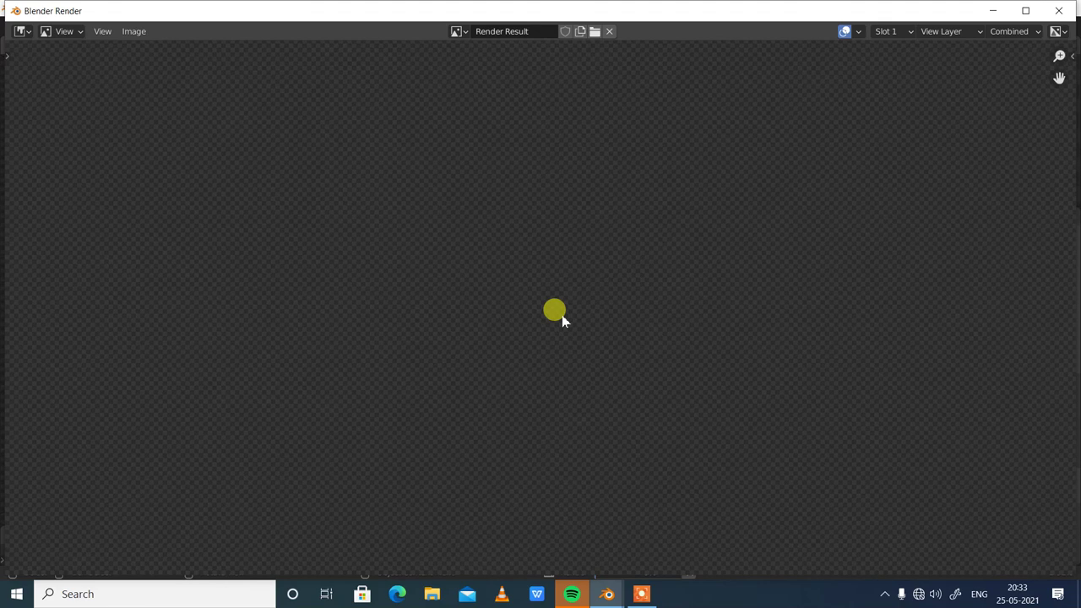
pyautogui.press('Home')
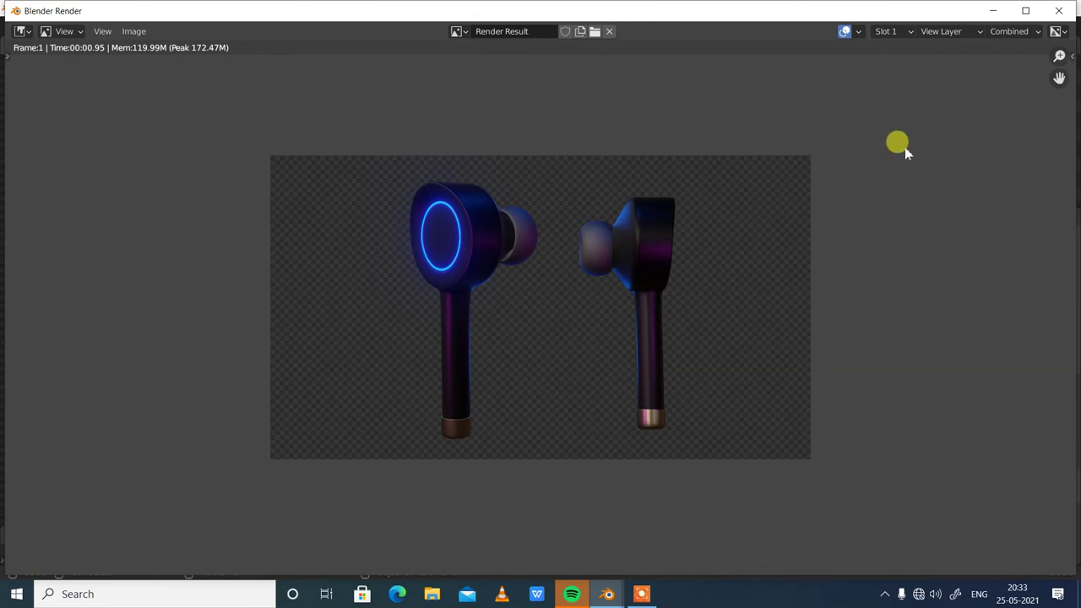
pyautogui.click(1061, 12)
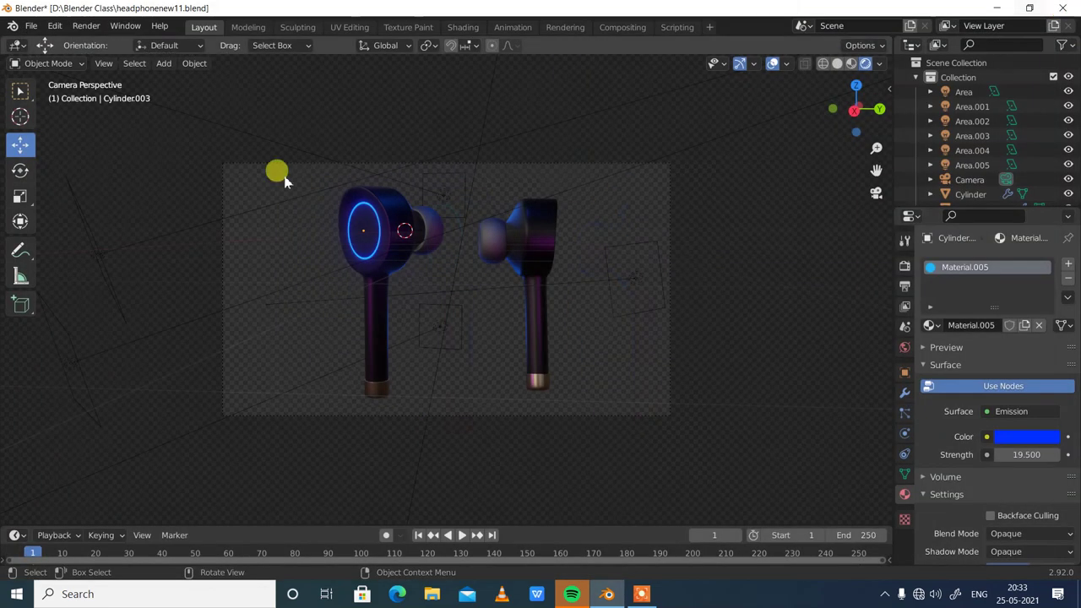
# Switch the render engine to Cycles and render the earbuds image, viewing the full frame
pyautogui.click(905, 267)
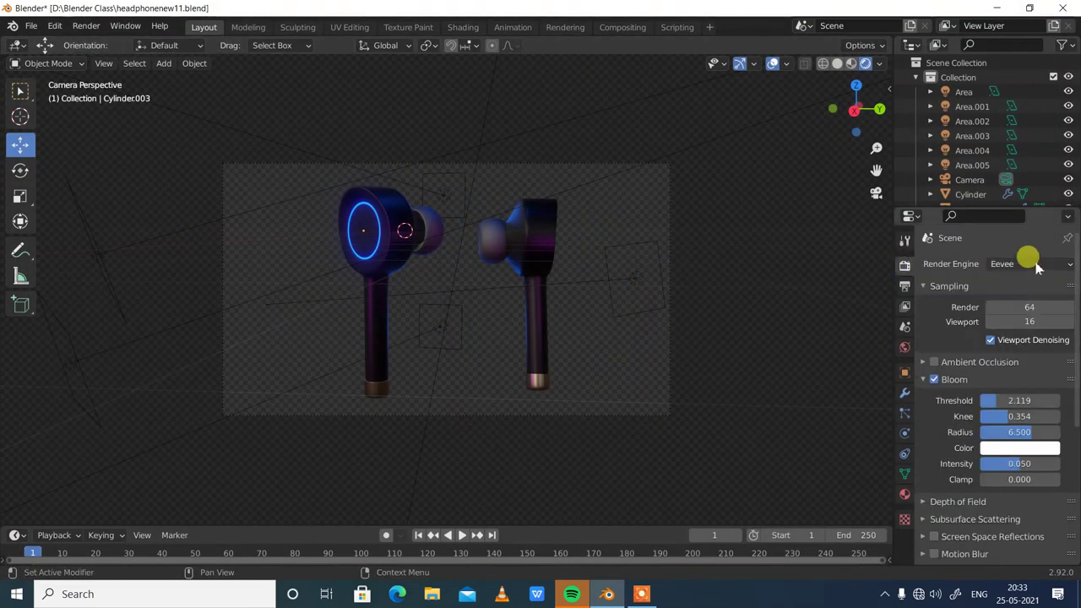
pyautogui.click(1027, 263)
pyautogui.click(1008, 328)
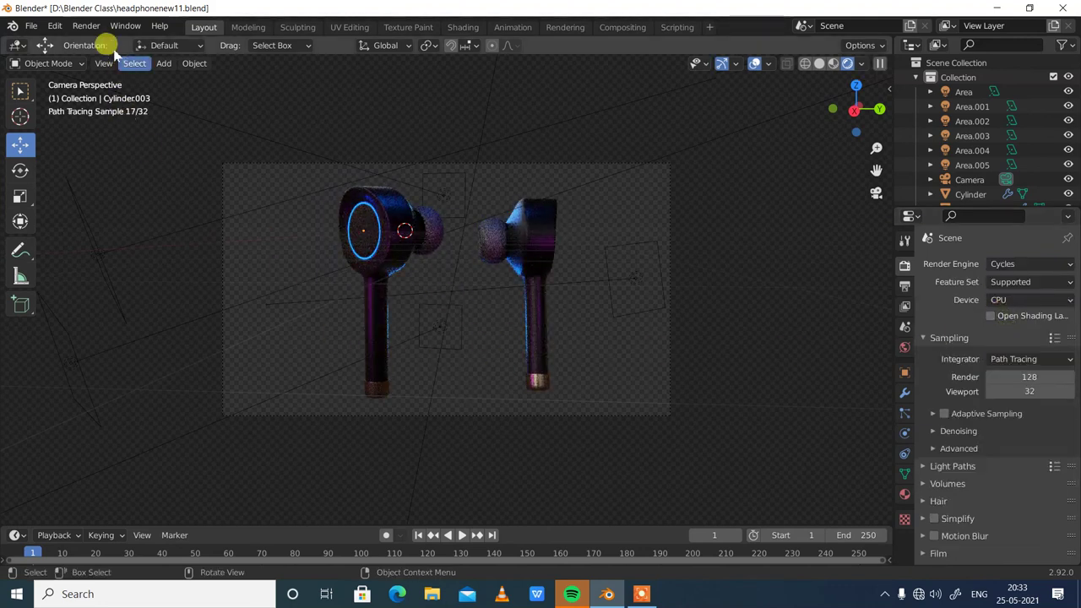
pyautogui.click(86, 26)
pyautogui.click(113, 43)
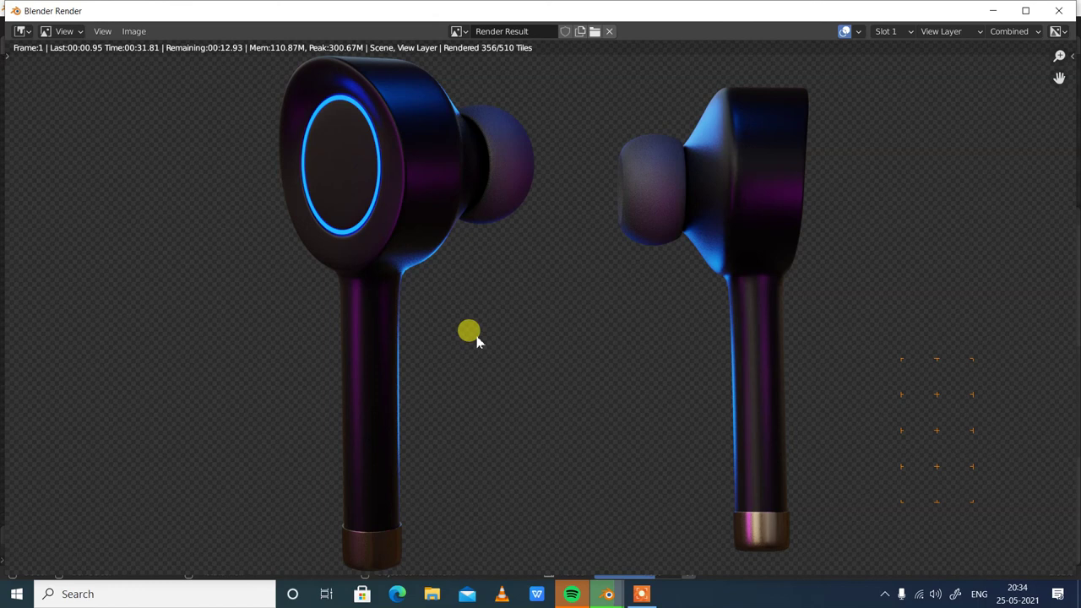
pyautogui.scroll(-1, 530, 374)
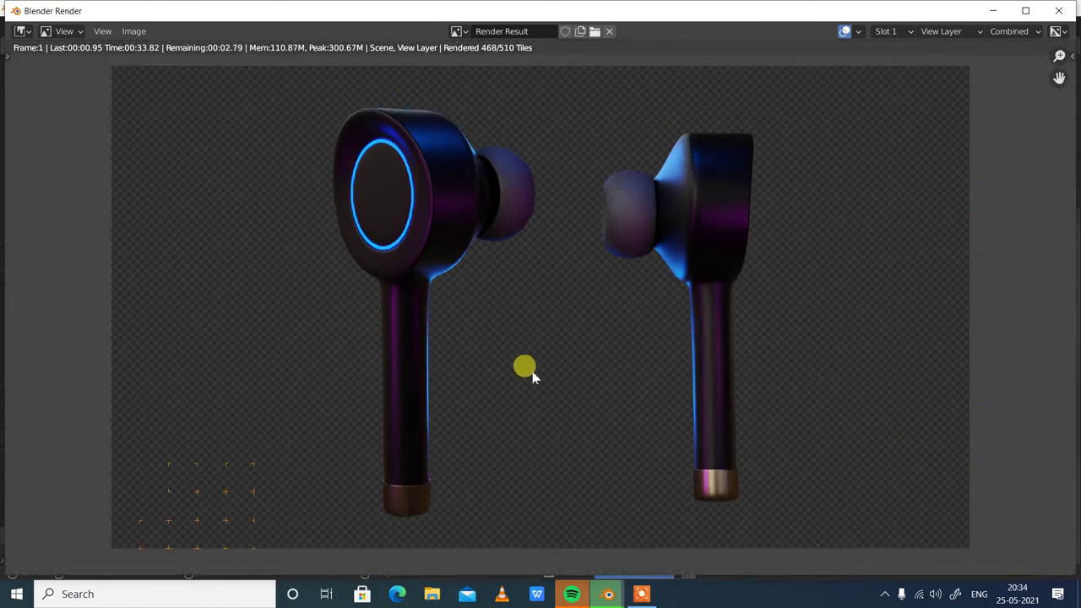
pyautogui.click(25, 32)
pyautogui.click(76, 89)
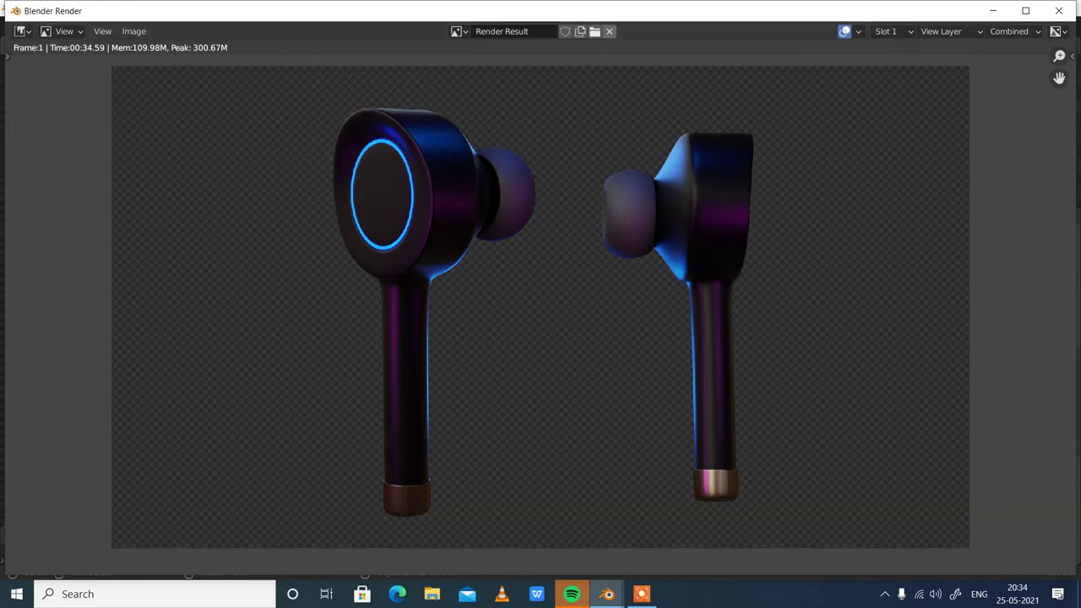